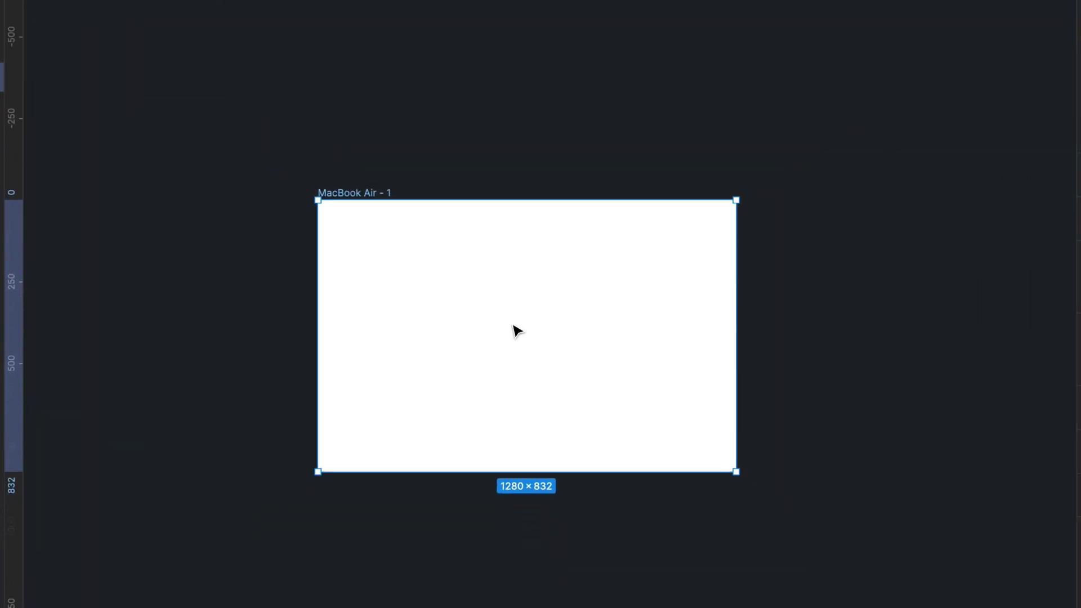
- Fill the 1280 × 832 frame with the near-black document colour
click(948, 194)
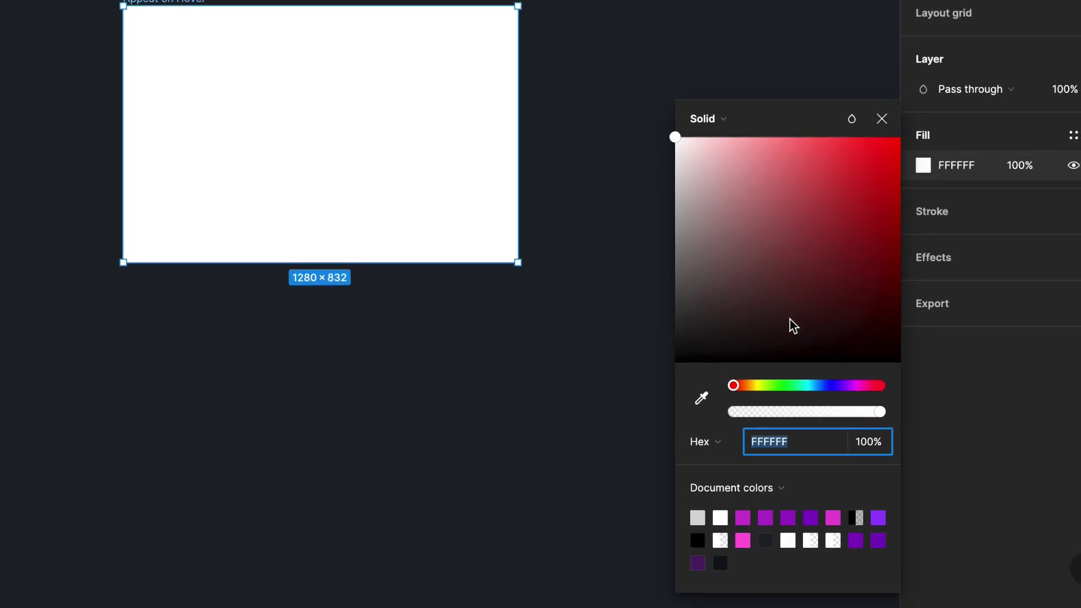
click(697, 540)
click(720, 563)
- Add the text "Welcome" to the dark frame and centre it horizontally and vertically
drag(729, 344, 726, 339)
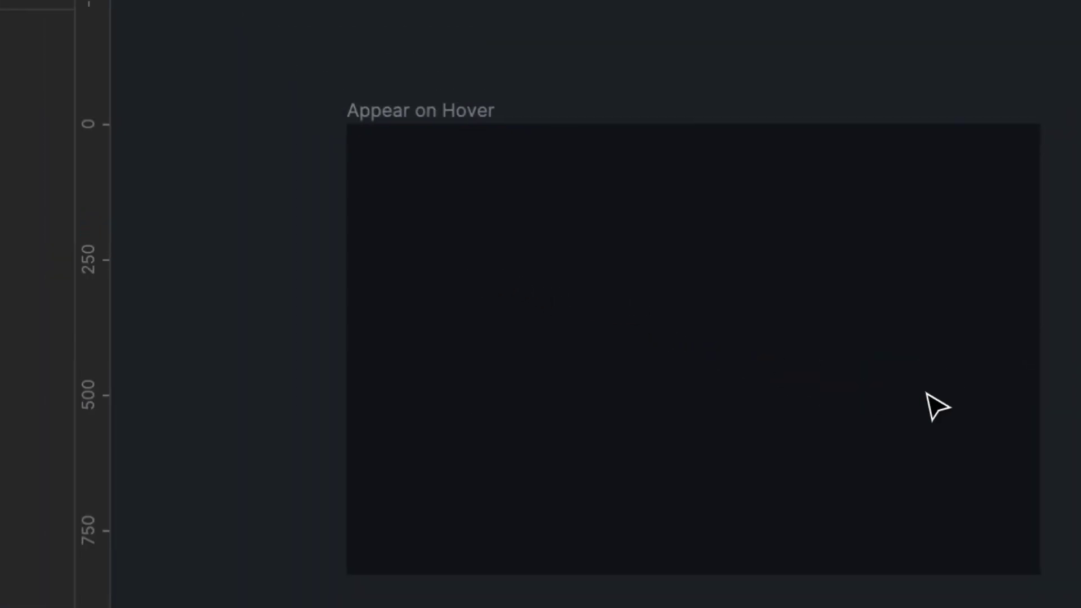
text(Welcome)
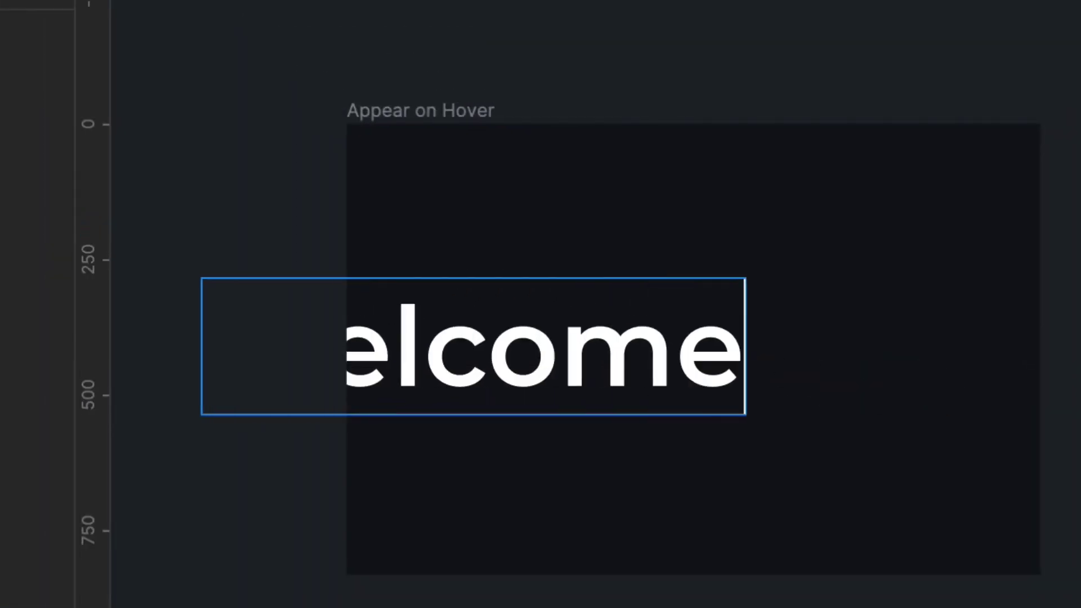
key(Escape)
drag(570, 370, 769, 355)
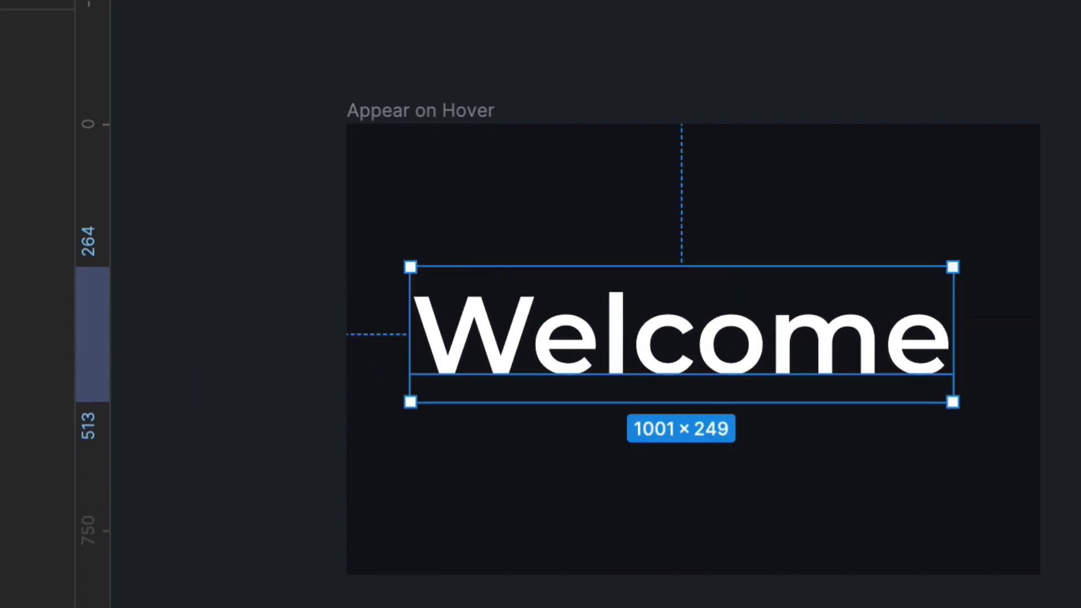
key(alt+h)
key(alt+v)
- Change the Welcome text's solid white fill to a linear gradient
click(958, 332)
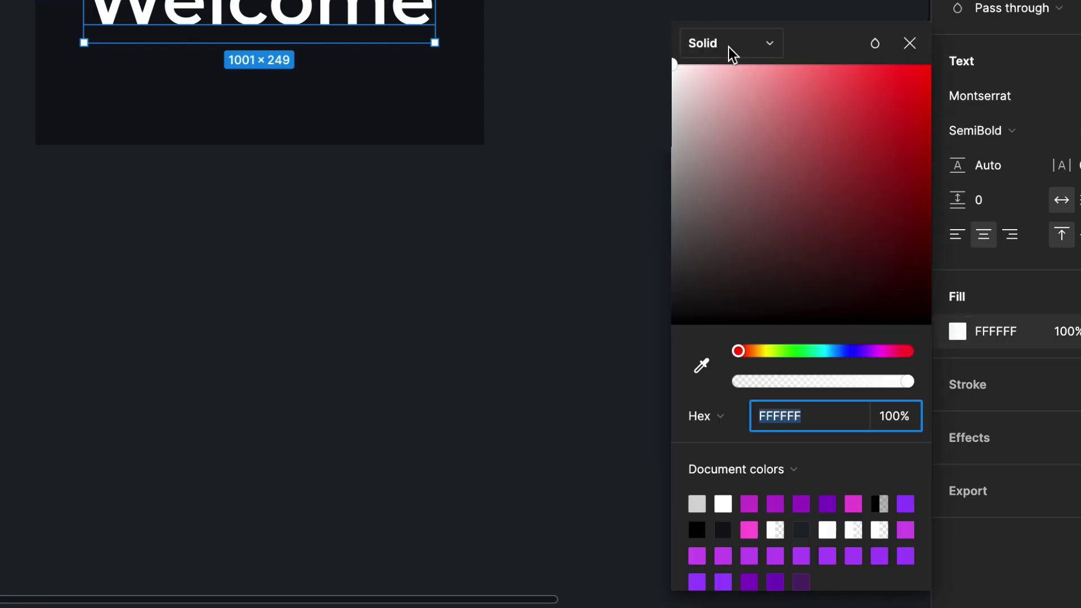
click(732, 55)
click(731, 67)
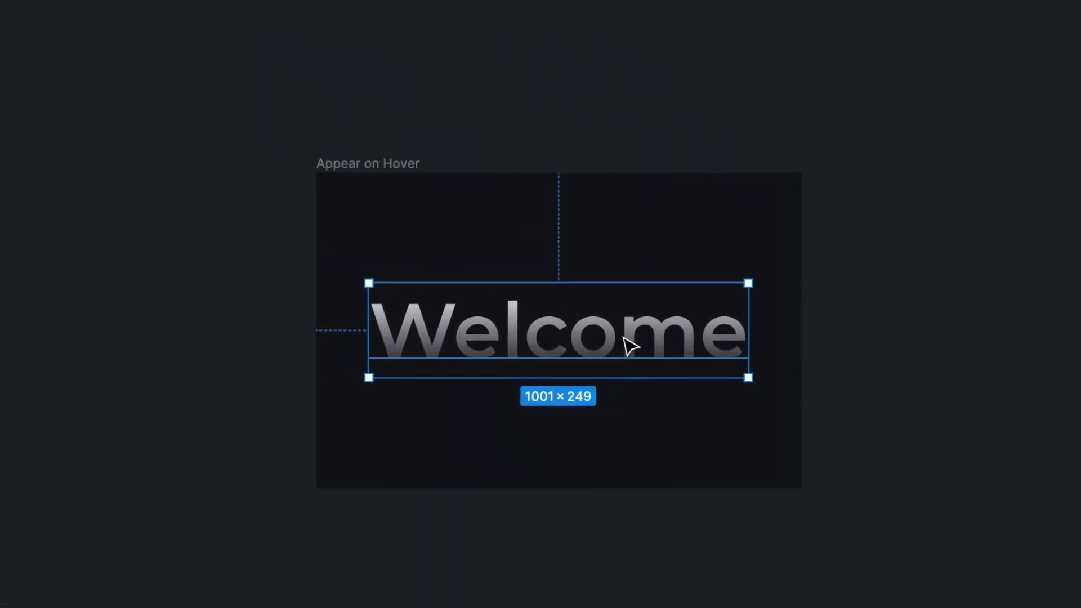
- Duplicate the gradient Welcome text, turn the copy into a mask and select the other Welcome text layer
key(ctrl+d)
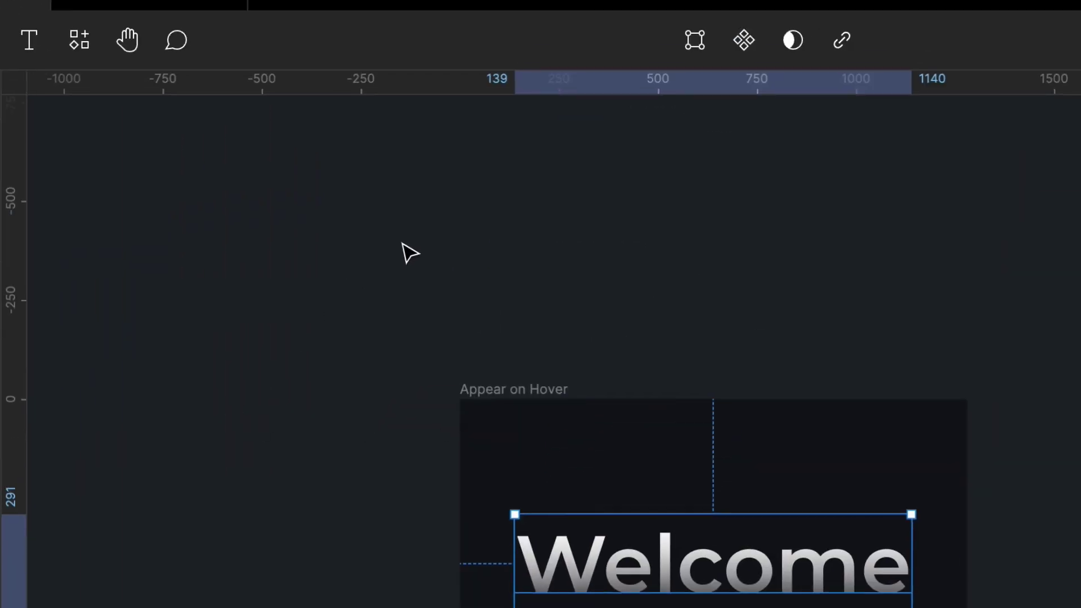
click(784, 46)
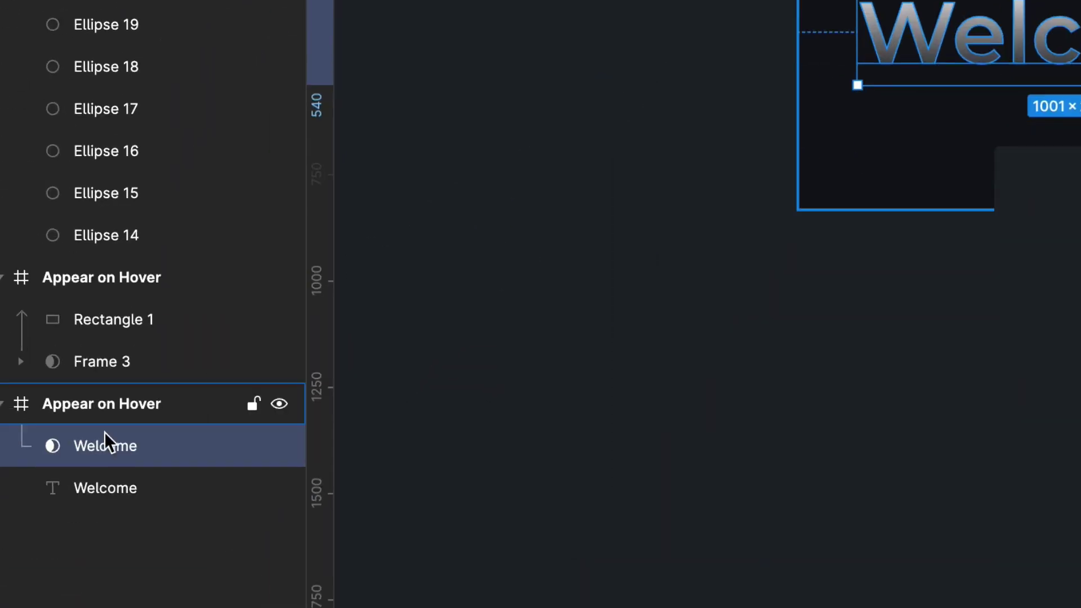
click(70, 476)
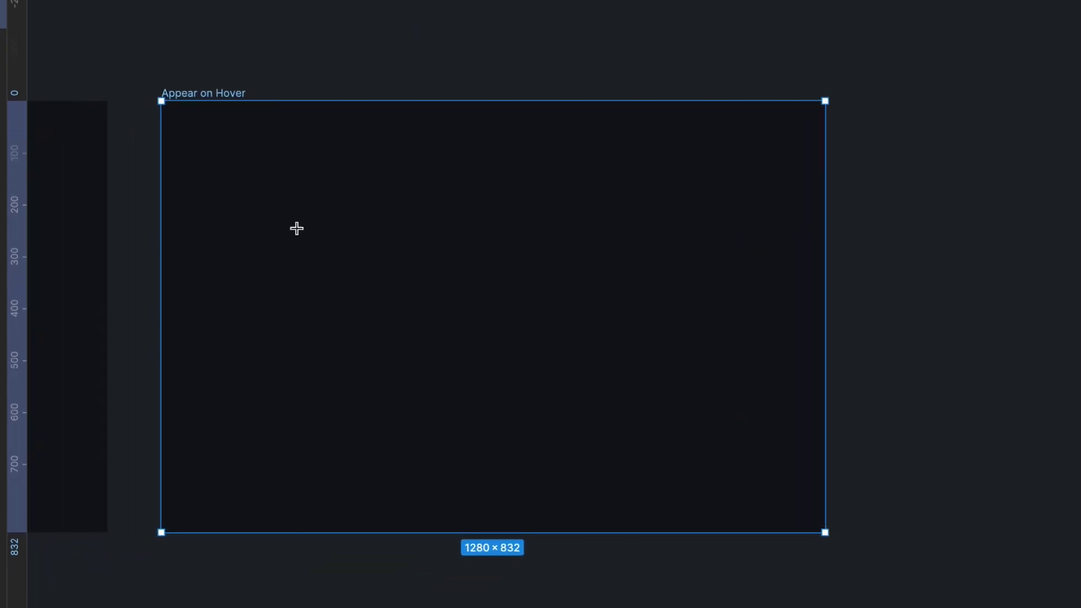
- Draw a rectangle about 848 × 552 in the middle of the empty dark frame and give it a linear gradient fill
drag(298, 168, 735, 453)
click(1076, 311)
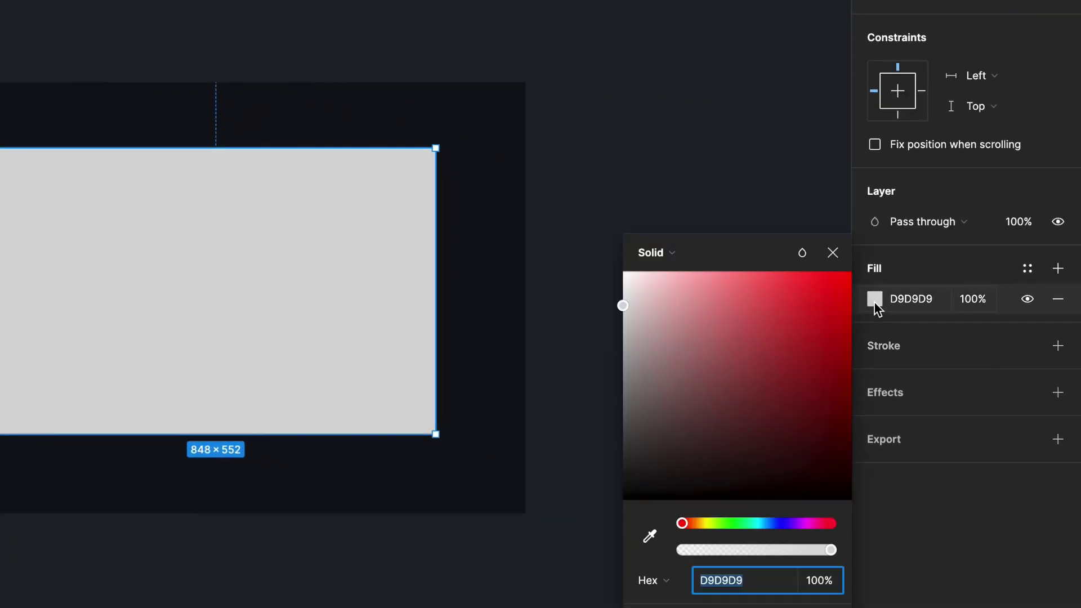
click(640, 254)
click(666, 284)
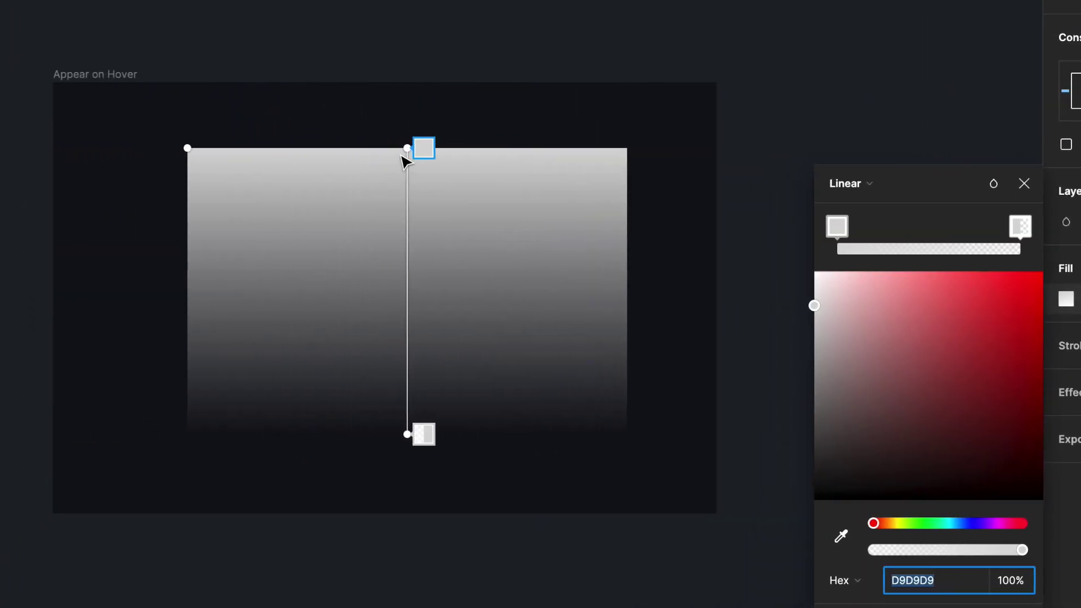
- Run the rectangle's gradient from its left edge to its right edge, going from purple 8512C3 to pink FF61DC
drag(404, 155, 188, 245)
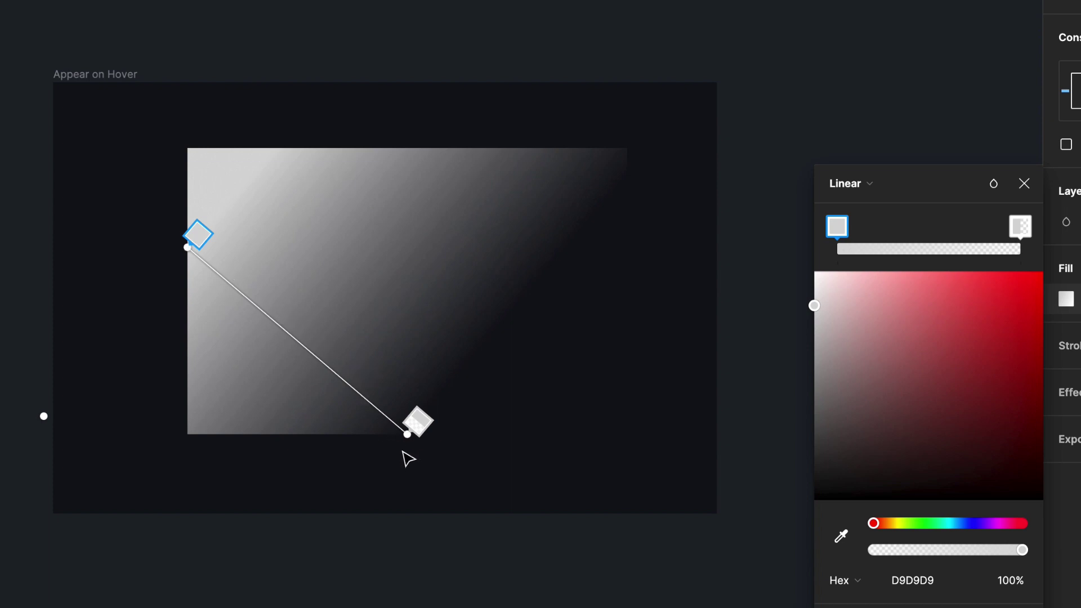
drag(402, 435, 628, 308)
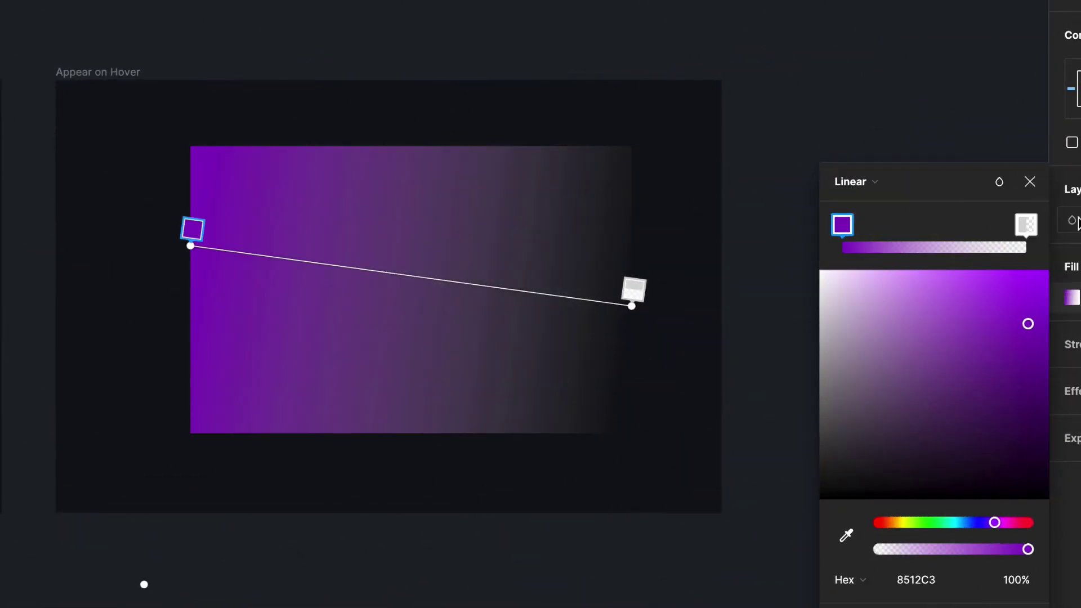
click(1027, 224)
click(911, 539)
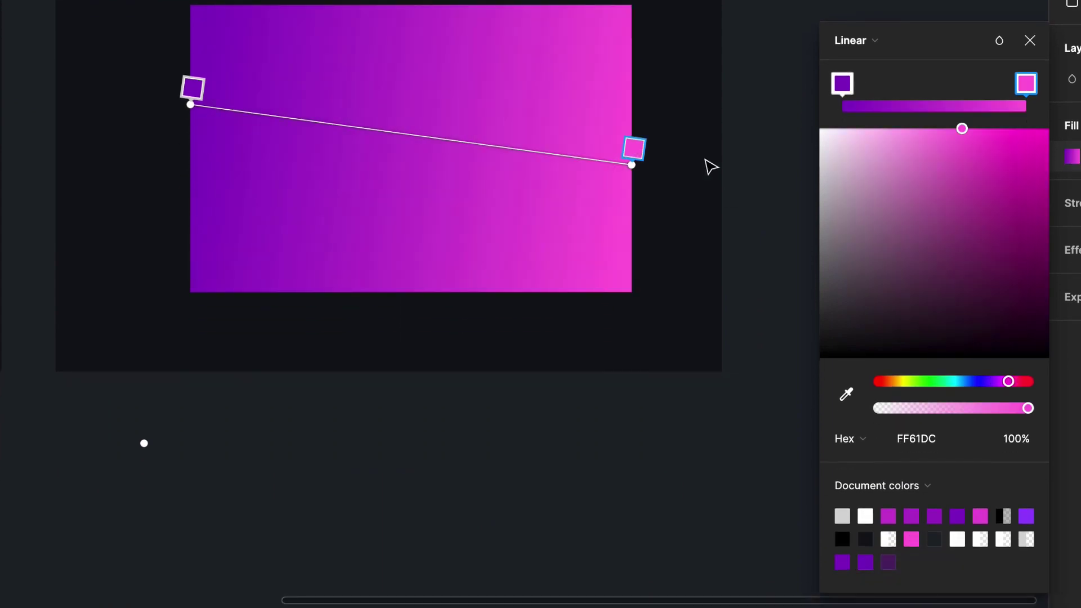
- Recolour the start of the rectangle's gradient violet and extend its pink end well past the right edge
key(Escape)
click(1072, 156)
scroll(553, 130, right, 2)
scroll(552, 130, down, 1)
click(550, 111)
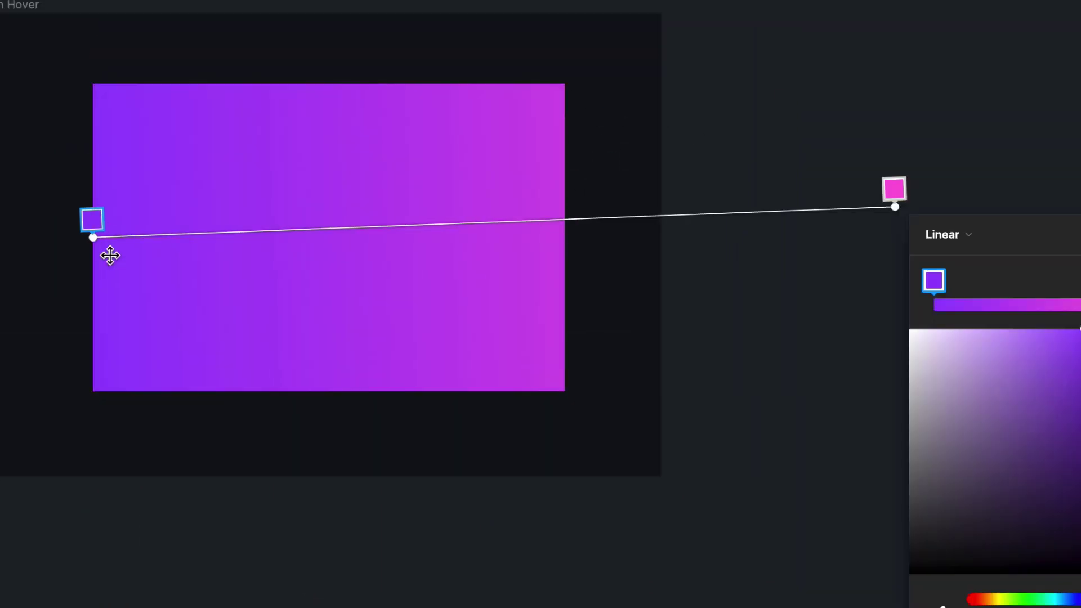
- Draw a circle at the rectangle's upper-left corner and set its size to 50 × 50
scroll(522, 567, down, 5)
scroll(521, 567, up, 4)
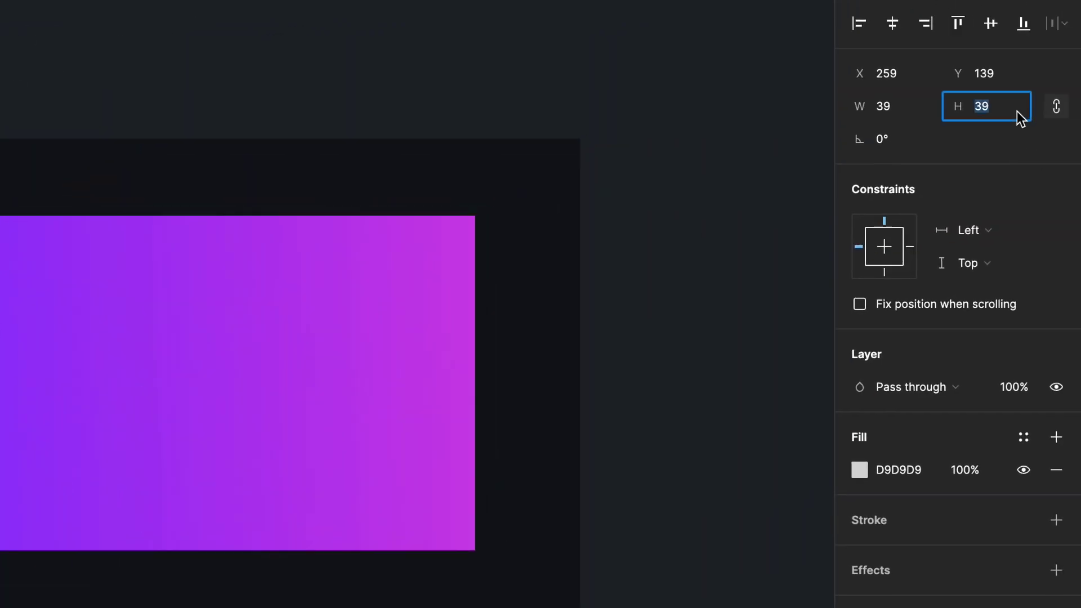
text(50)
key(Return)
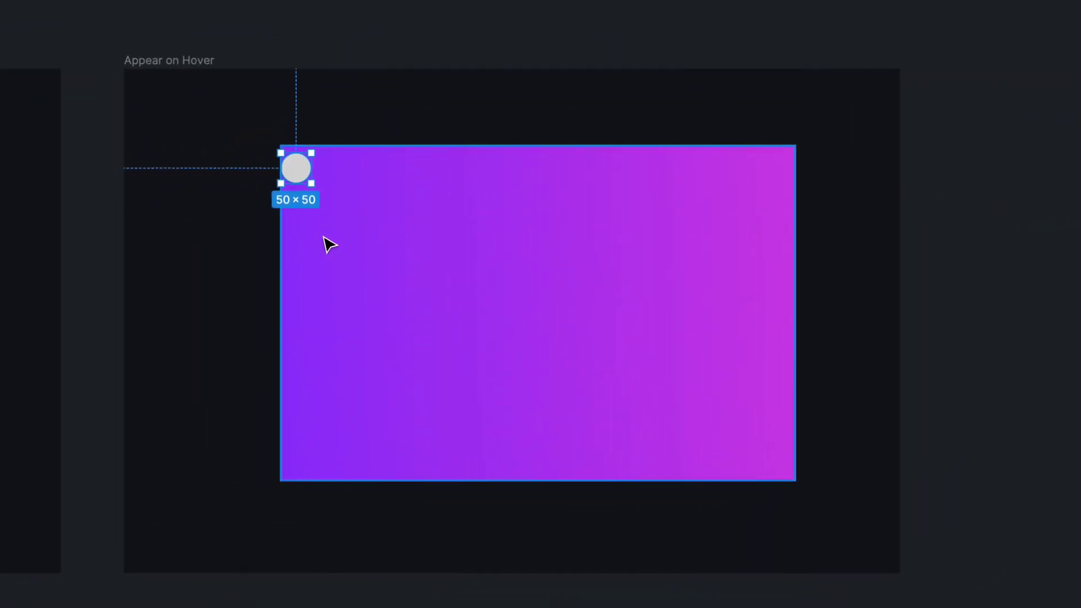
- Duplicate the circle beside the original and wrap both circles in an auto layout
mouse_move(294, 169)
mouse_down()
mouse_move(295, 159)
mouse_move(316, 167)
mouse_up()
shift+click(277, 167)
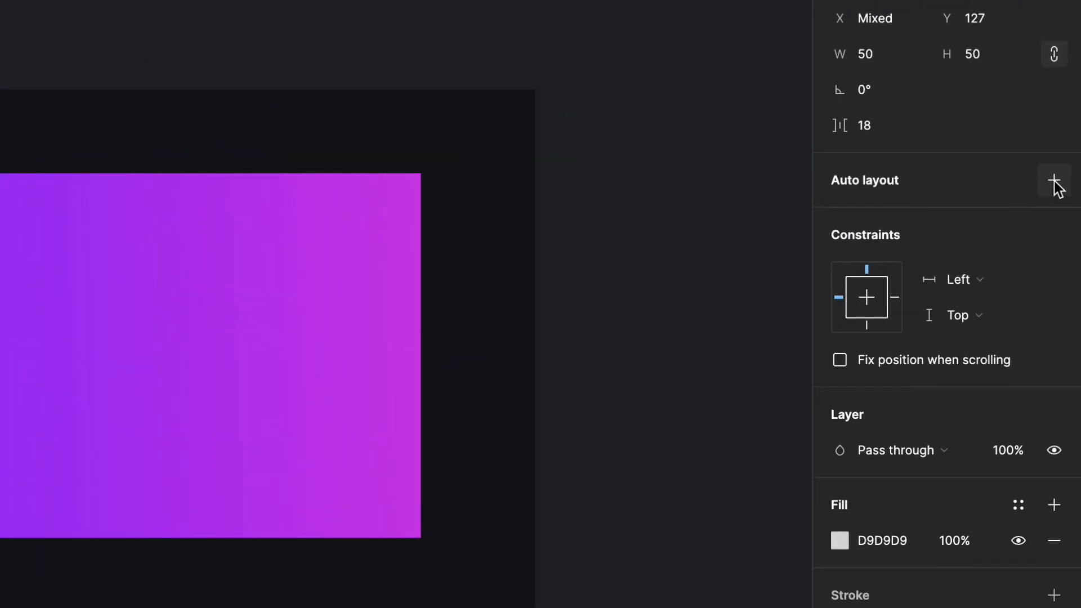
click(1054, 181)
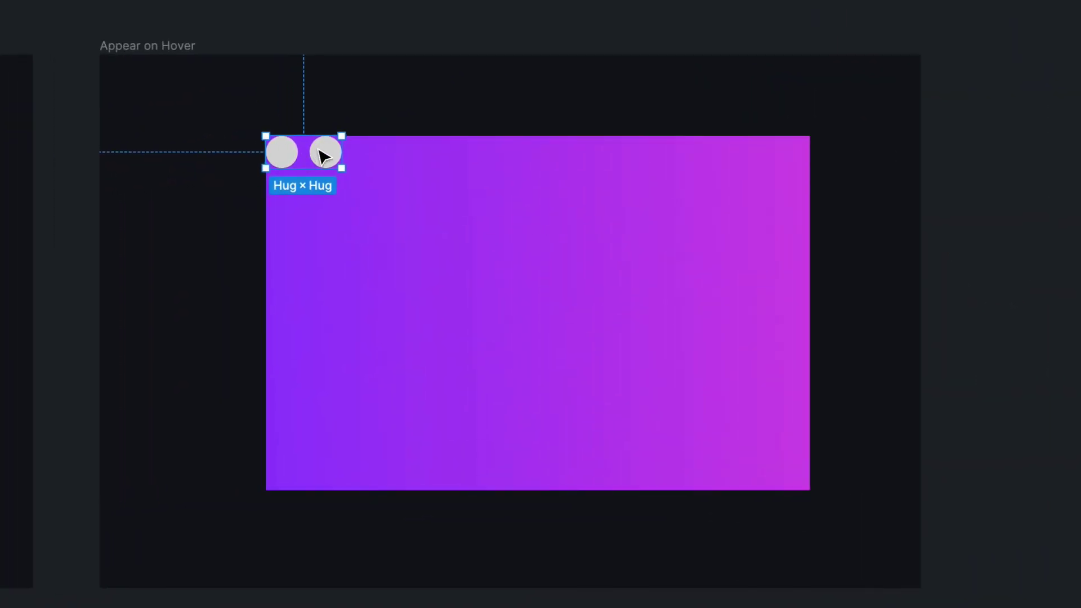
- Duplicate the second circle inside the auto layout until the row holds 13 circles across the rectangle
double_click(323, 156)
key(ctrl+d)
key(ctrl+d)
key(ctrl+d)
key(ctrl+d)
key(ctrl+d)
key(ctrl+d)
key(ctrl+d)
key(ctrl+d)
key(ctrl+d)
key(ctrl+d)
key(ctrl+d)
- Duplicate the row of circles below the first and combine both rows in a vertical auto layout with 18 spacing
drag(535, 156, 525, 220)
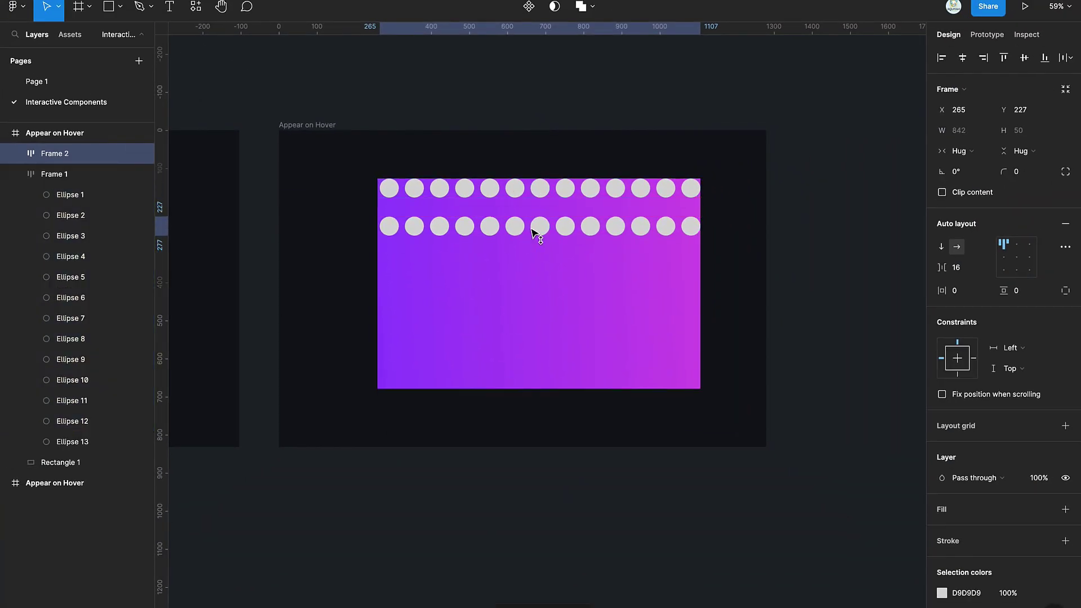
key(Escape)
click(535, 226)
shift+click(540, 190)
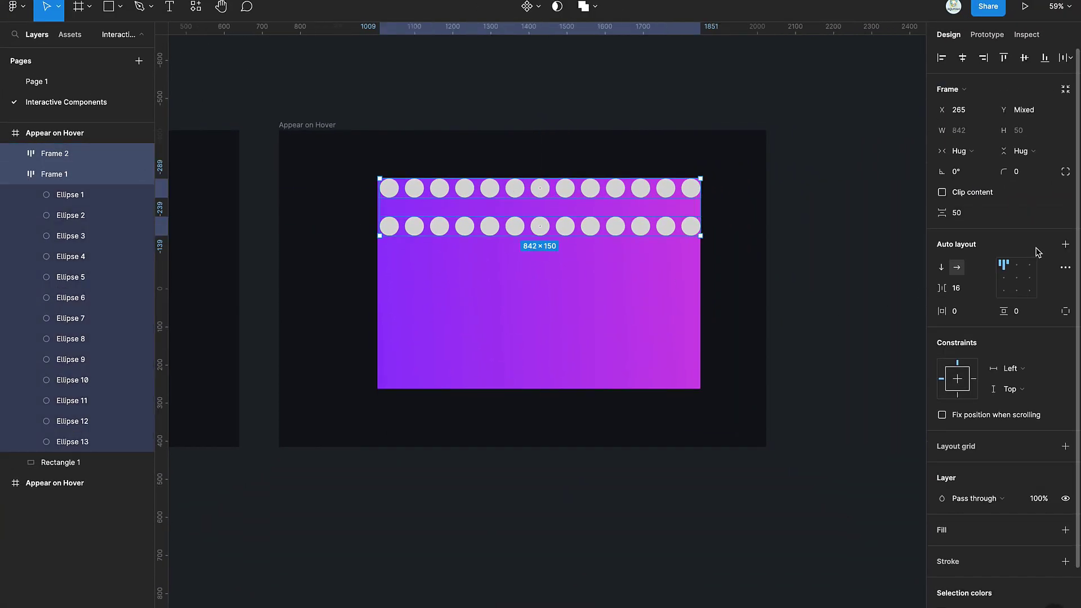
click(1062, 246)
click(964, 270)
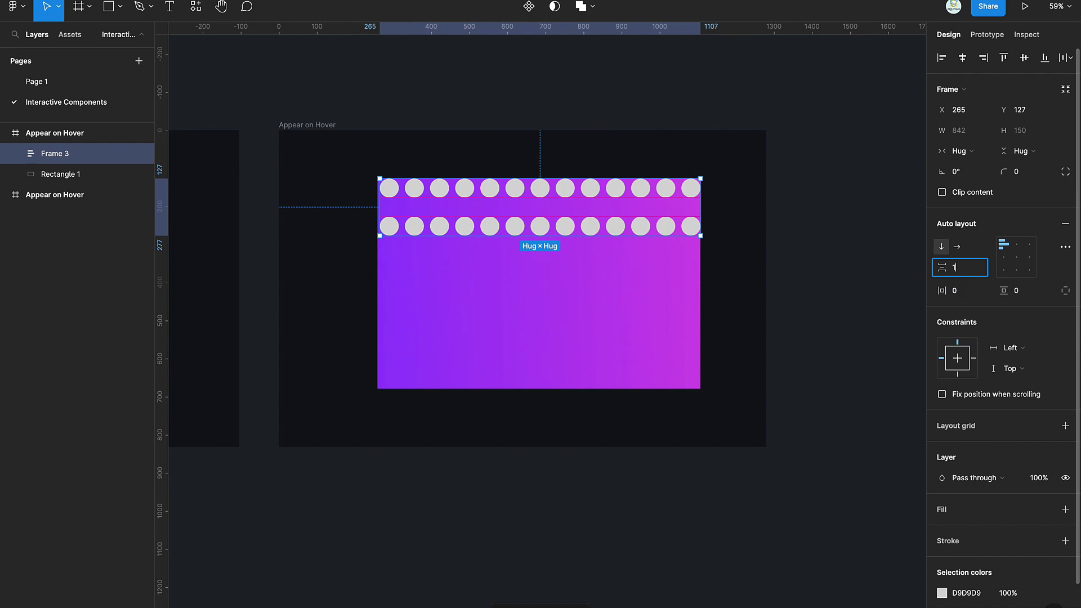
key(Return)
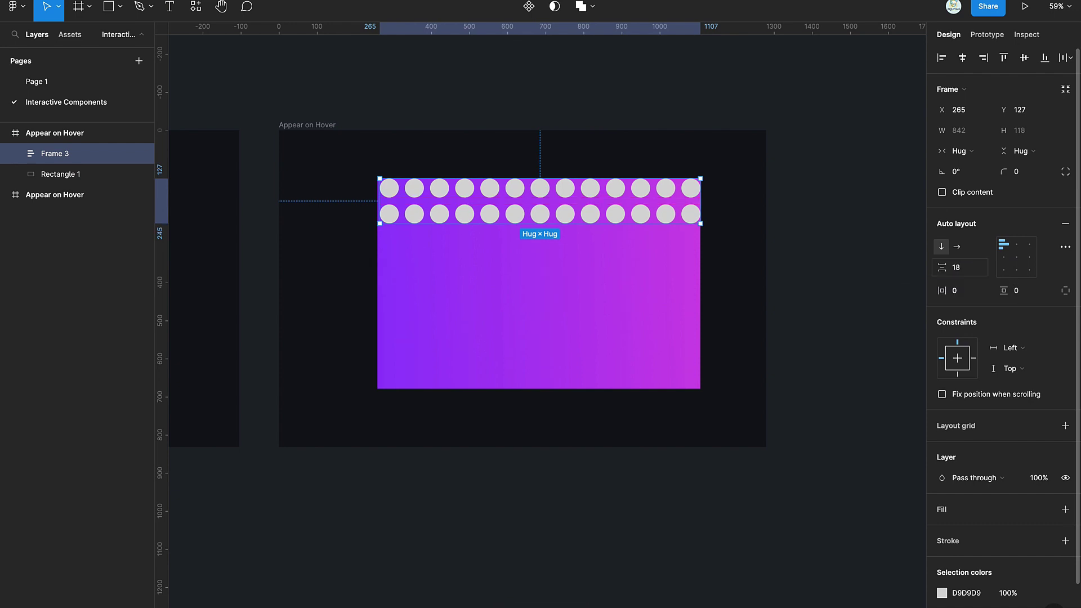
- Duplicate the second row of circles until eight rows cover the height of the gradient rectangle
click(536, 217)
key(ctrl+d)
key(ctrl+d)
key(ctrl+d)
key(ctrl+d)
key(ctrl+d)
key(ctrl+d)
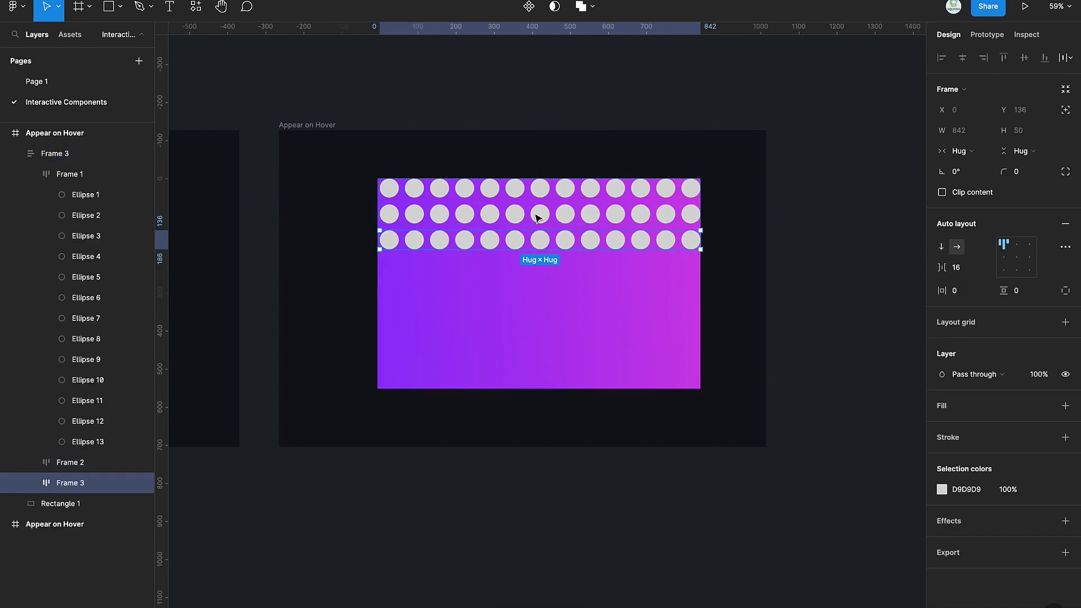
click(611, 294)
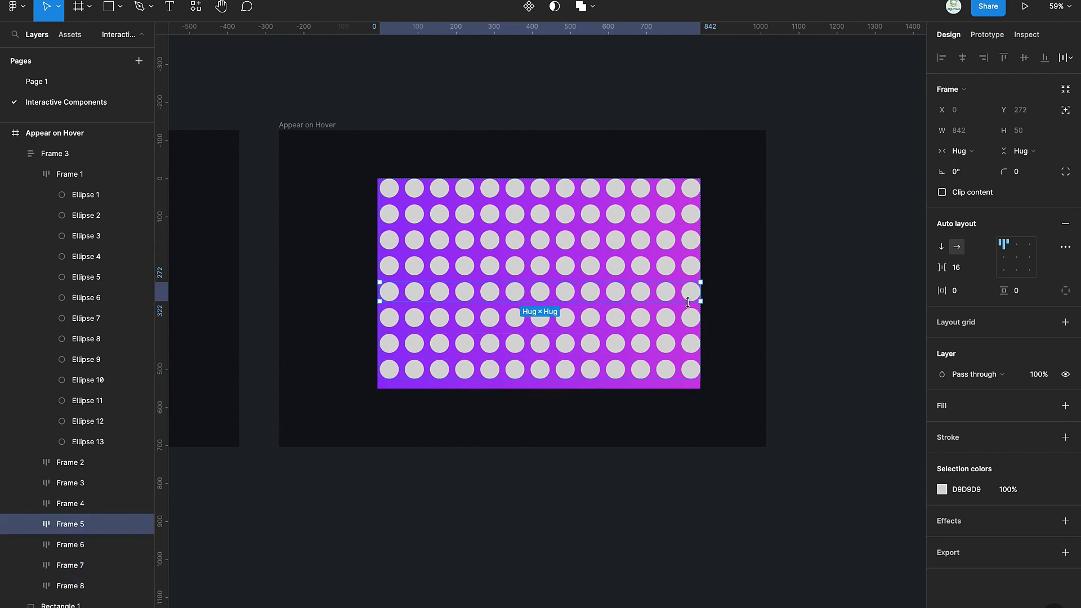
- Move the circle grid to X 259, Y 140 over the rectangle and send it to the back
key(Escape)
click(562, 279)
drag(562, 267, 559, 272)
right_click(561, 265)
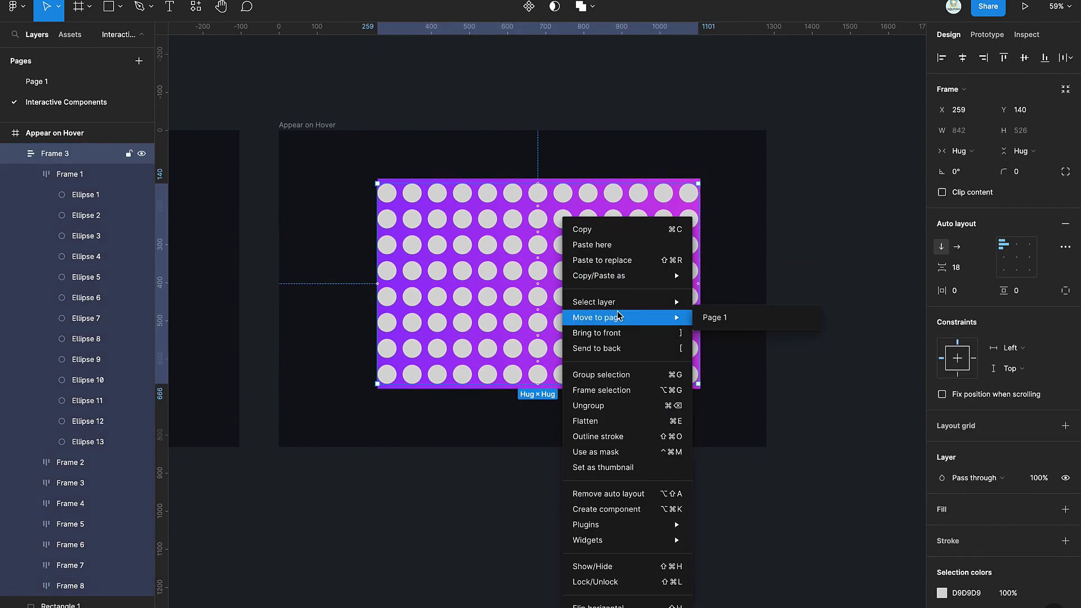
click(617, 350)
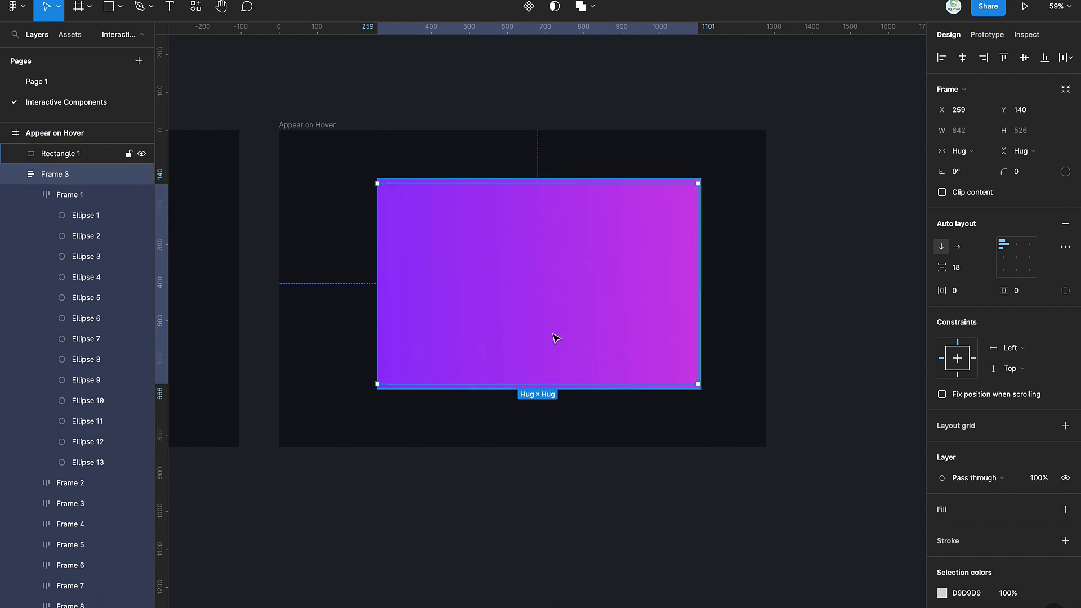
- Mask the gradient rectangle with the circle grid in Frame 3
click(504, 295)
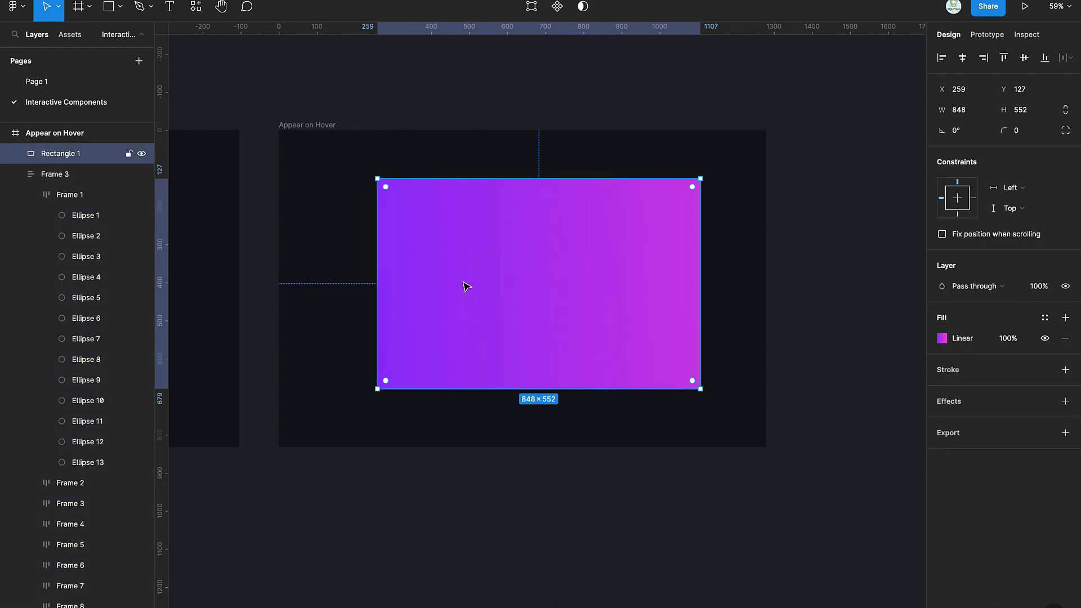
click(16, 174)
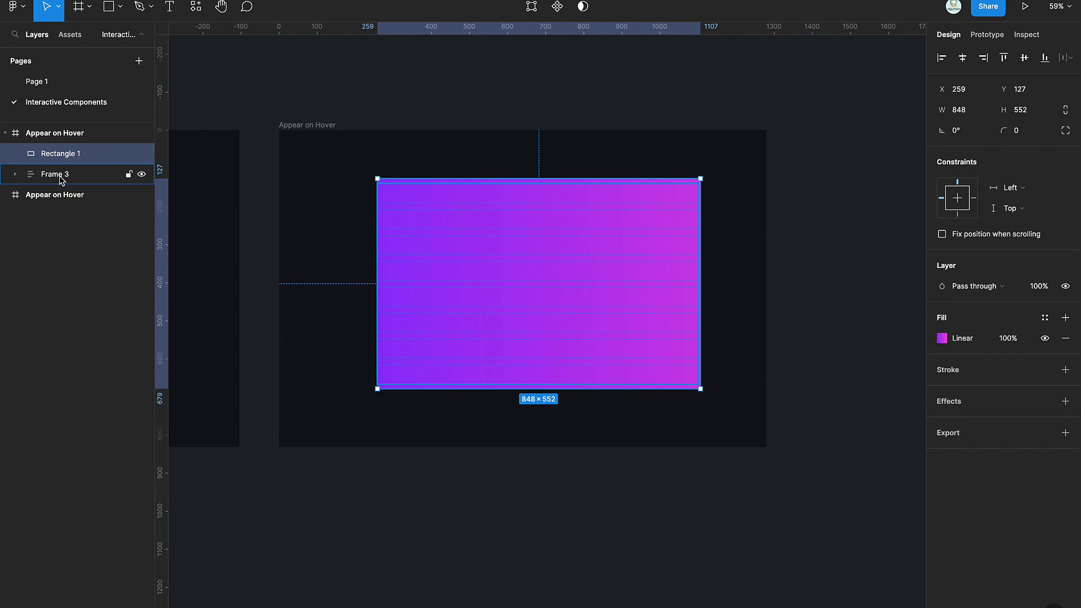
shift+click(62, 179)
click(554, 8)
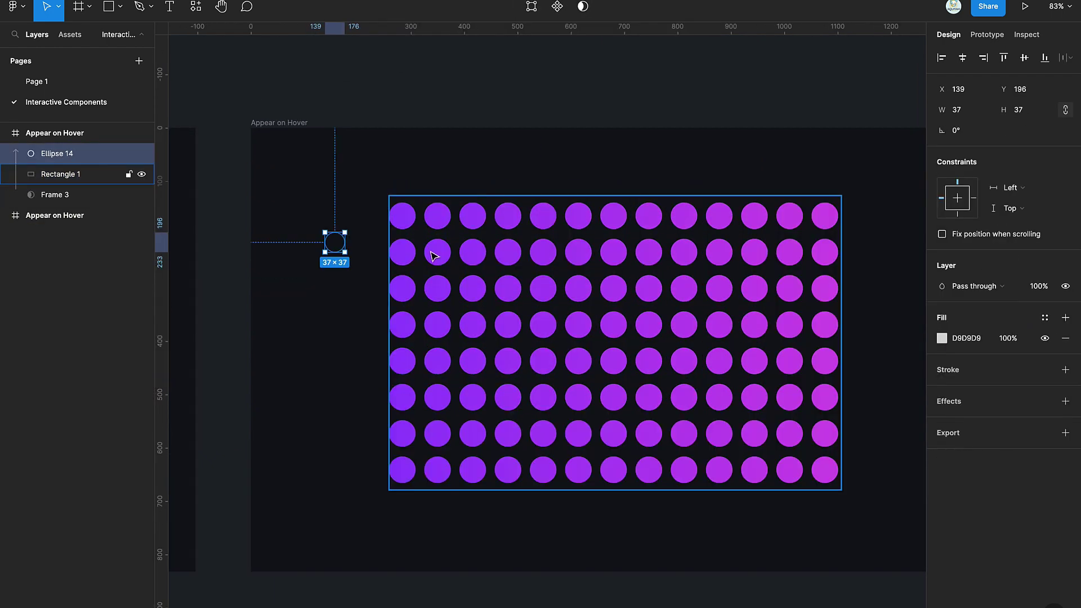
- Replace the small circle beside the dot grid with one about 112 × 112 and move its layer out of the Appear on Hover frame
key(Delete)
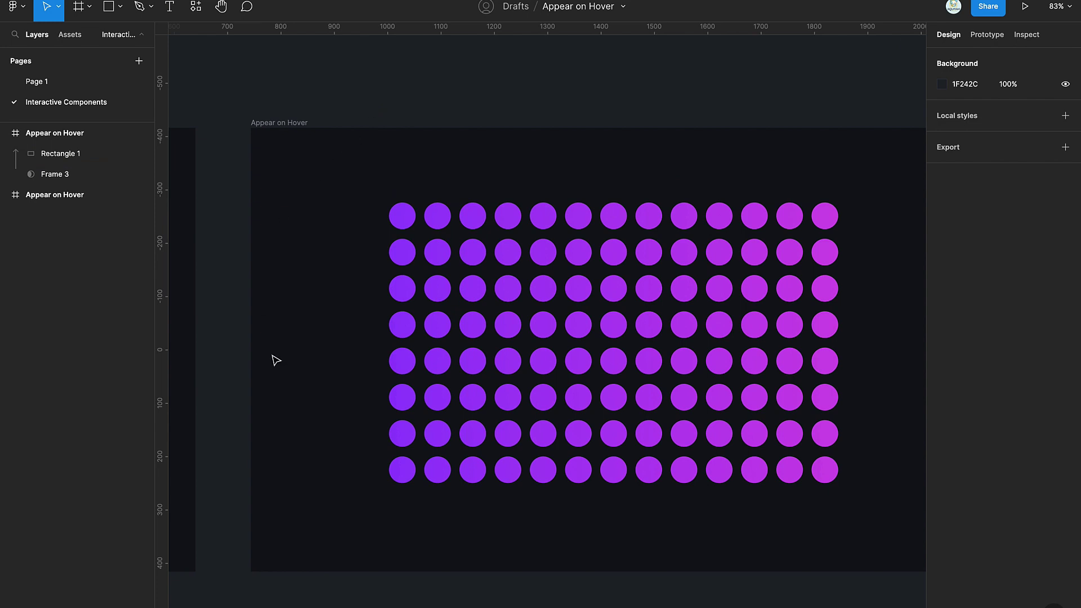
click(54, 174)
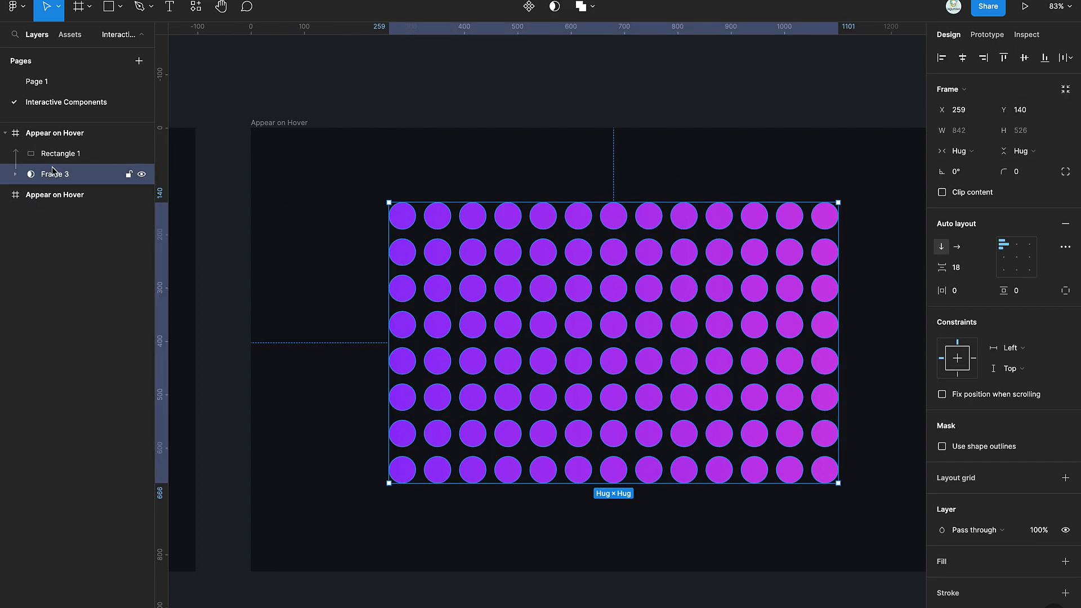
key(o)
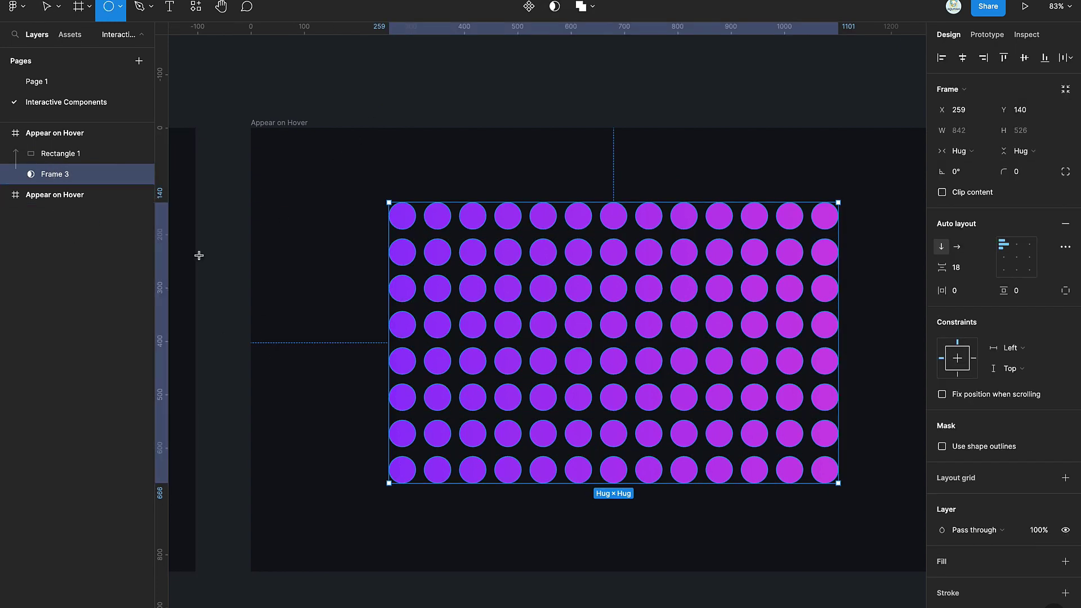
drag(306, 246, 367, 305)
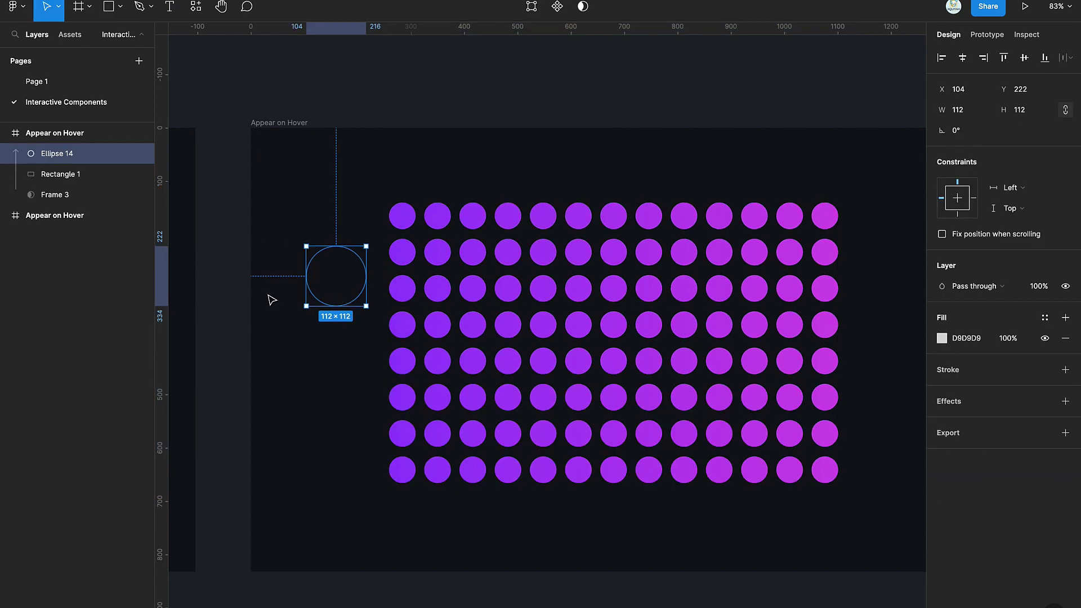
drag(55, 154, 46, 210)
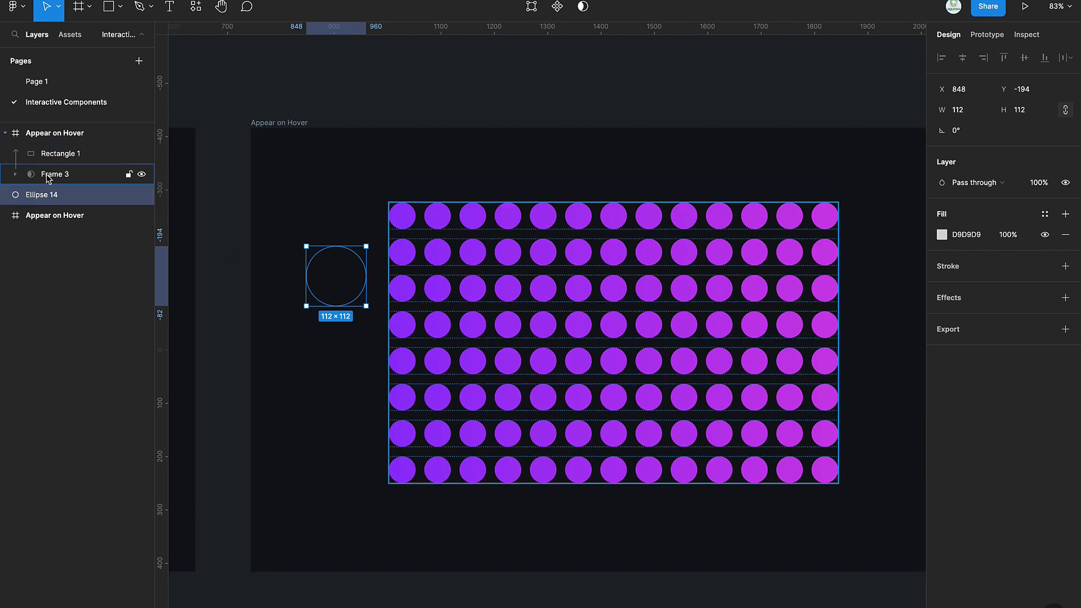
- Fill the 112 × 112 circle with the purple 9A48FE sampled from the first dot of the masked grid
drag(40, 195, 32, 150)
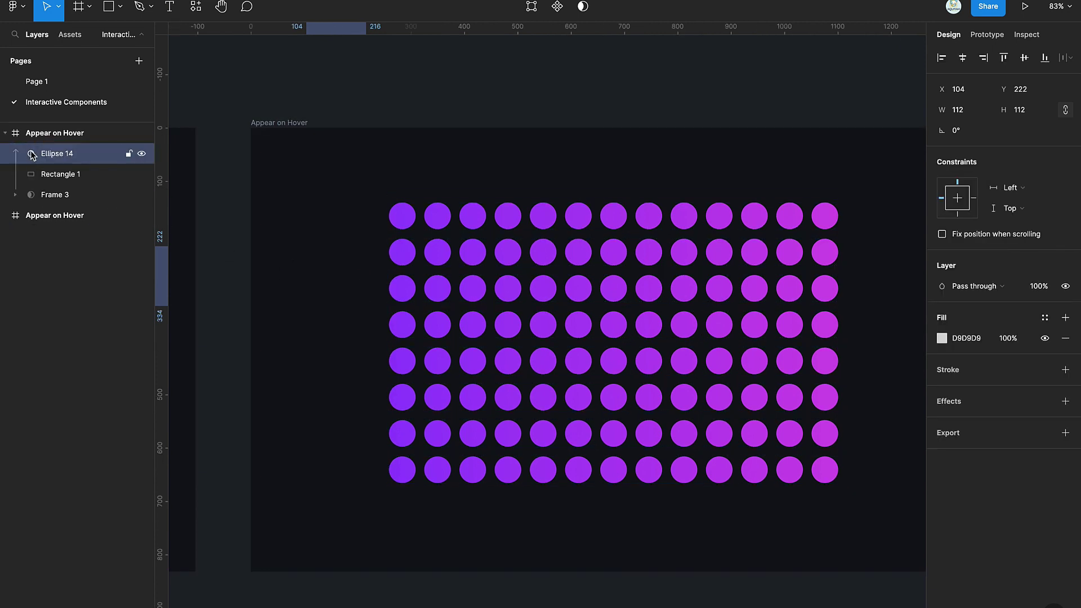
key(ctrl+z)
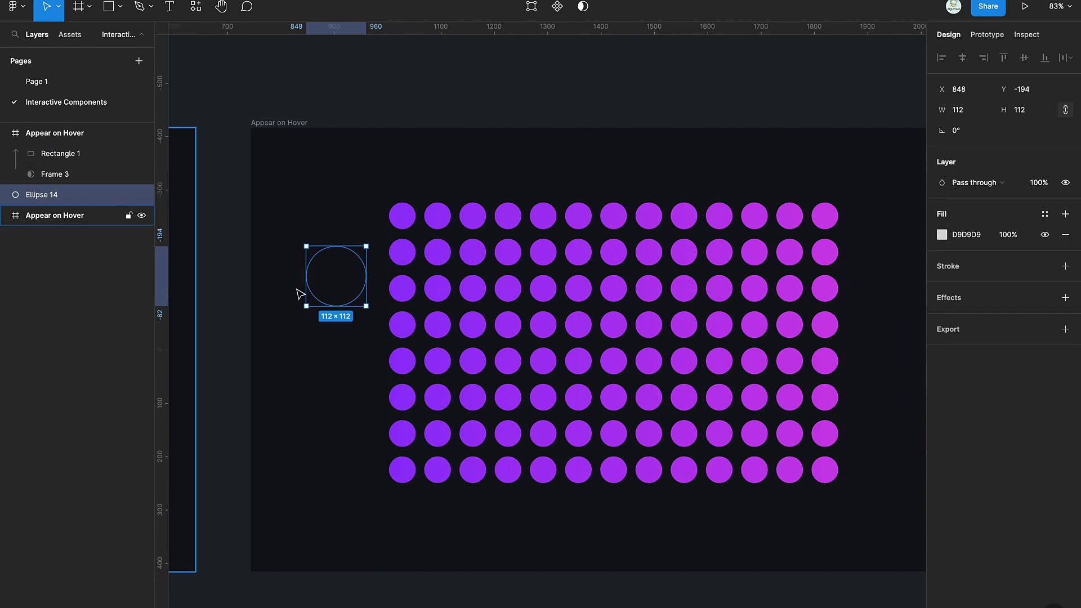
click(942, 234)
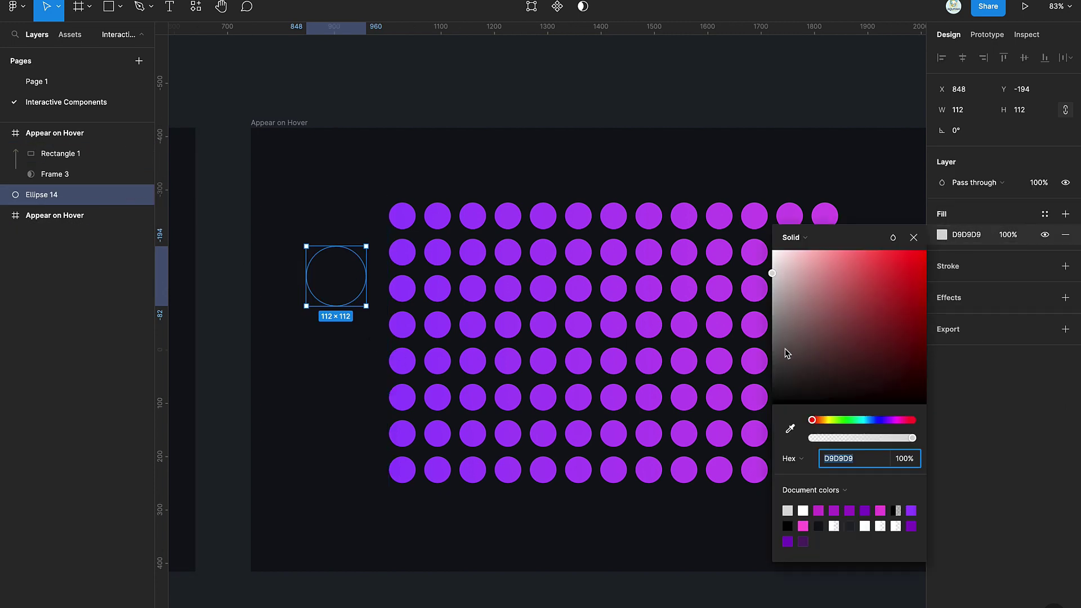
click(789, 431)
click(403, 214)
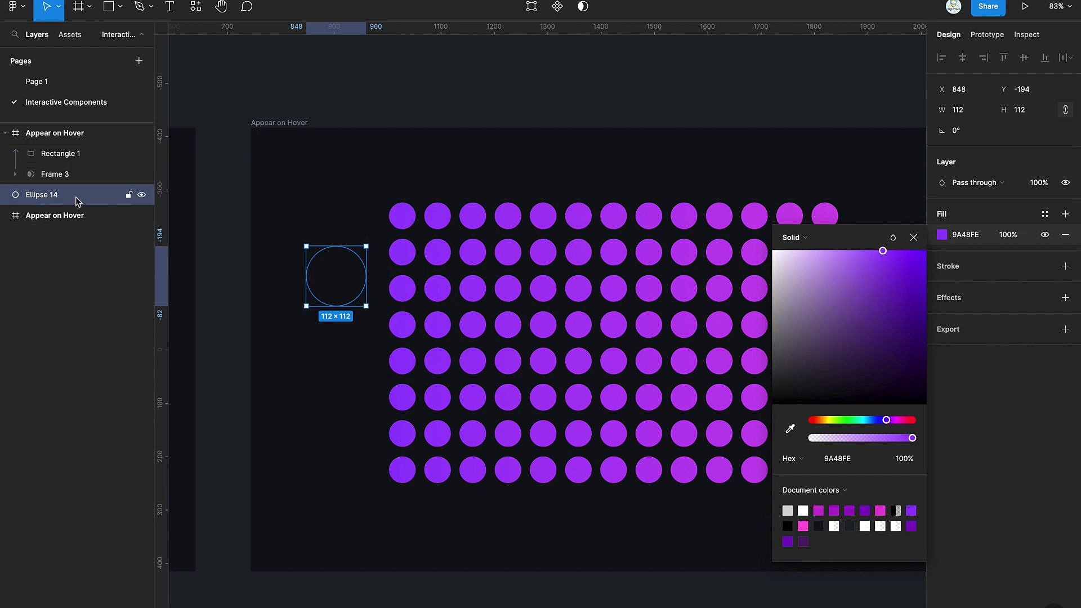
click(915, 239)
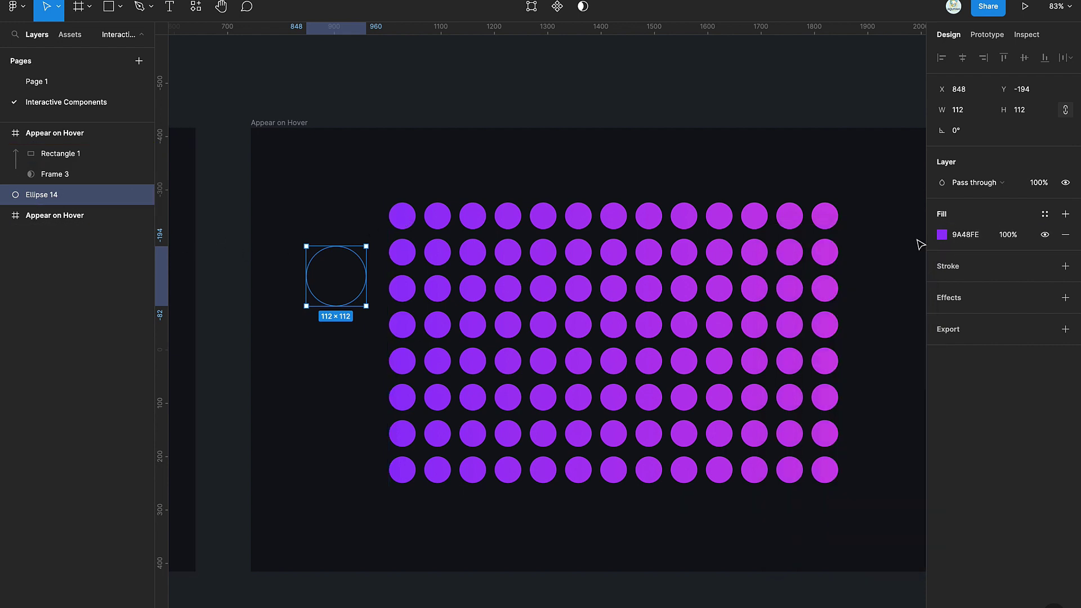
- Bring the purple circle to the front and move it above the grid's first column, at about X 973, Y -394
right_click(314, 272)
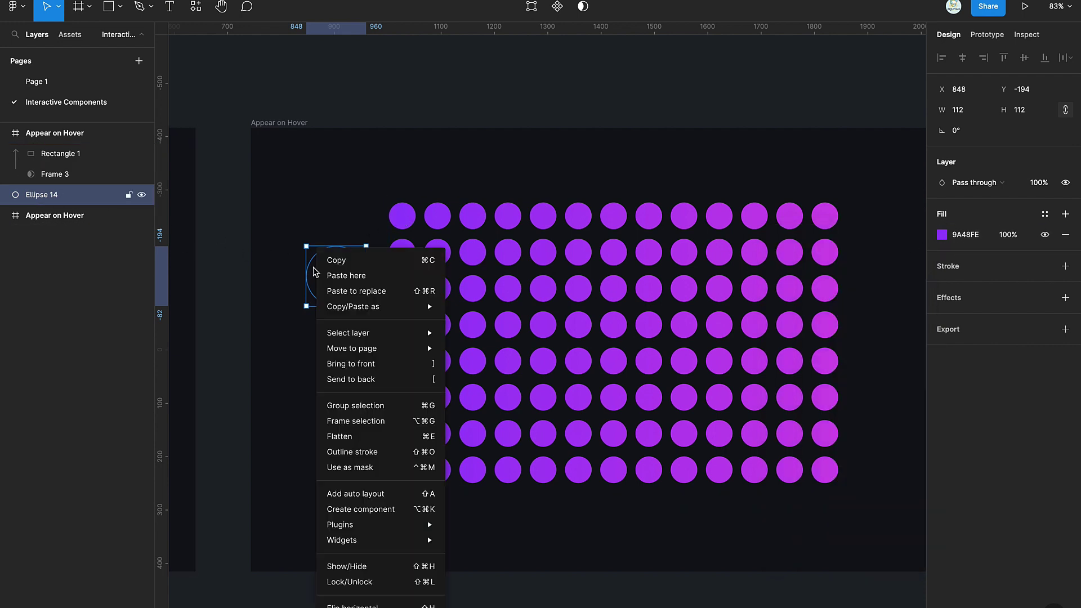
click(387, 365)
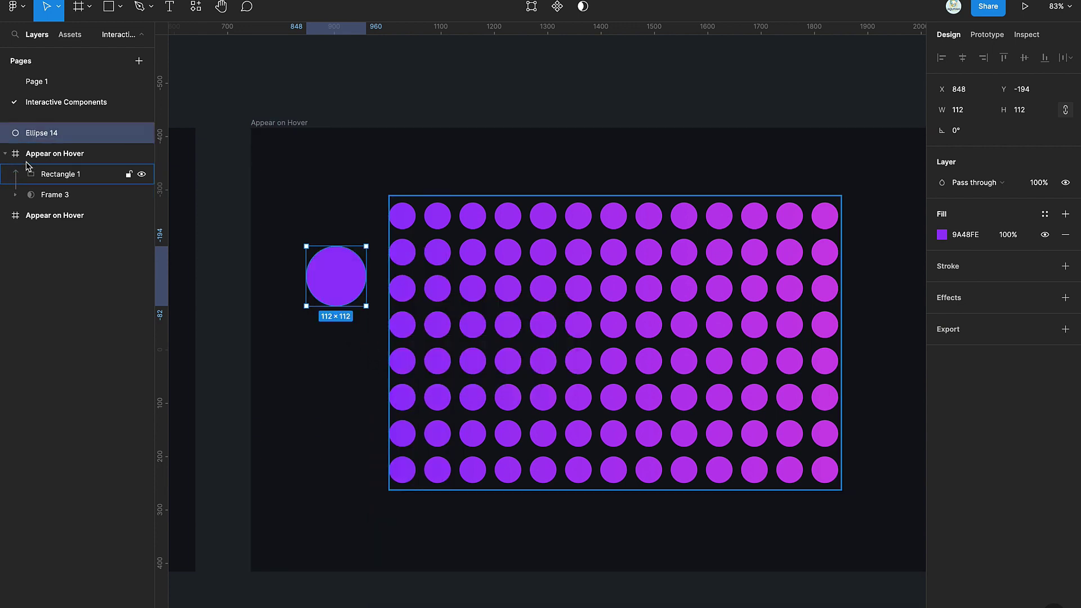
scroll(340, 262, down, 1)
drag(341, 261, 407, 155)
scroll(408, 154, up, 1)
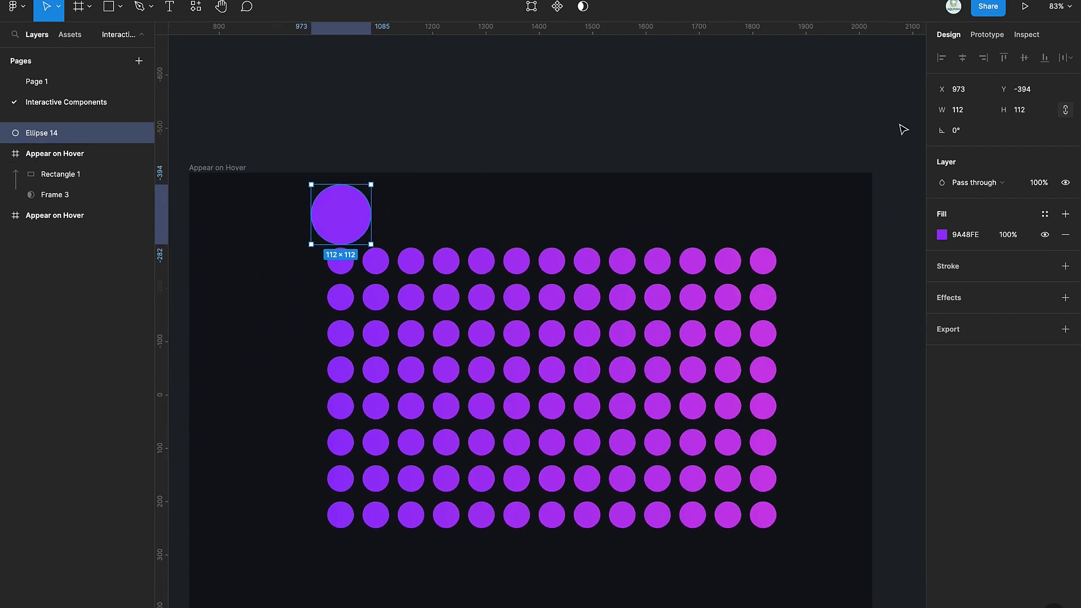
- Resize the purple circle to 50 × 50 and duplicate it into a row of twelve circles above the grid
text(50)
key(Return)
drag(320, 196, 375, 233)
key(ctrl+d)
- Recolor the remaining circles of the new row with the gradient colors sampled from the matching grid columns
click(417, 226)
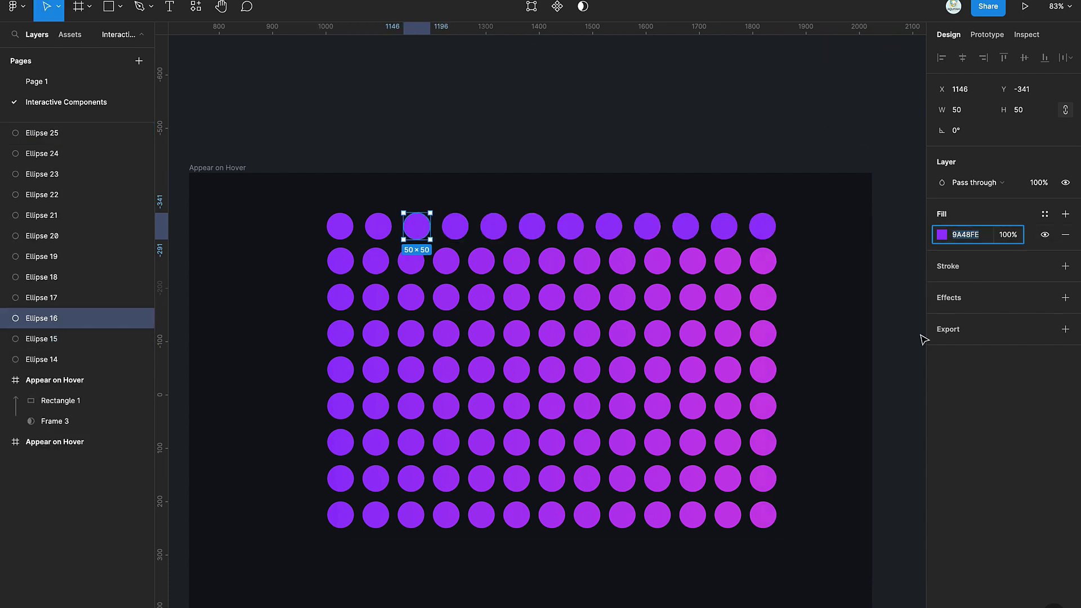
click(456, 226)
click(943, 235)
click(791, 429)
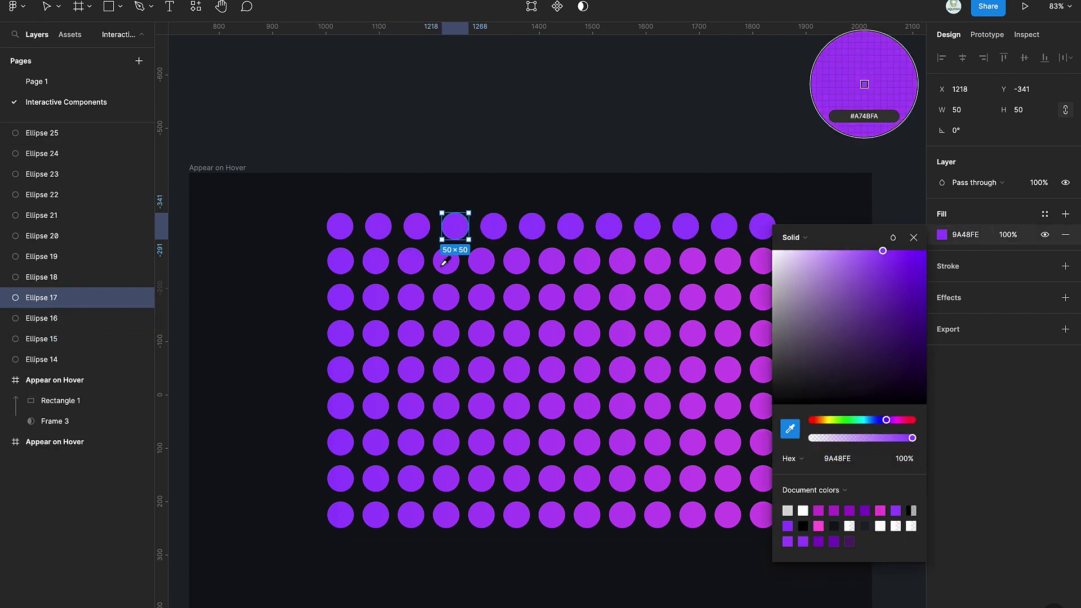
click(446, 261)
click(494, 226)
click(532, 226)
scroll(530, 230, right, 1)
click(713, 188)
key(i)
click(637, 187)
click(598, 187)
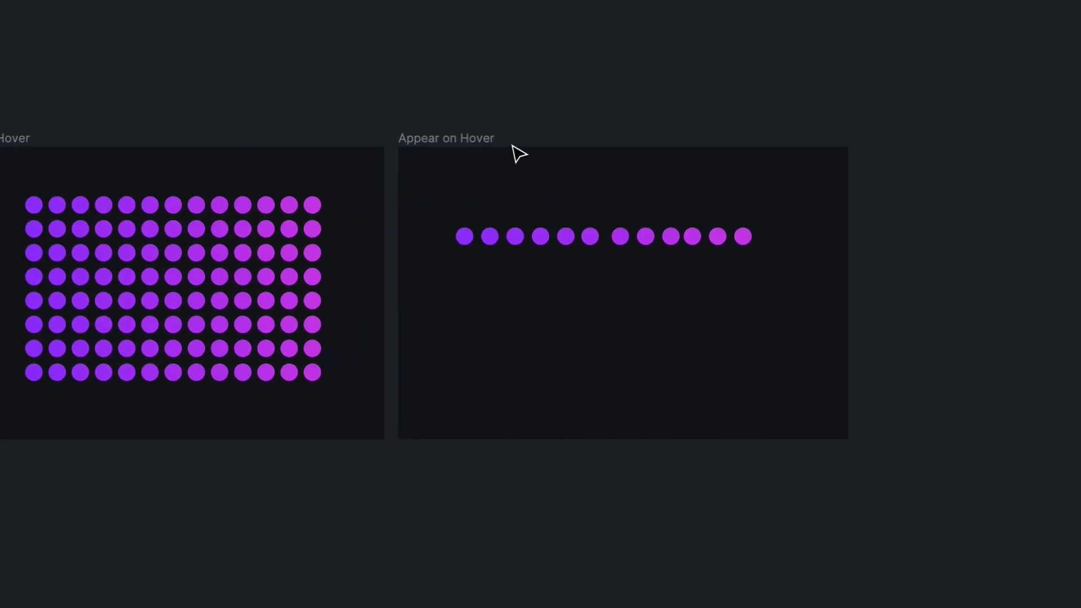
- Place a rectangle about 1081 × 334 beneath the row of circles in the new Appear on Hover frame
scroll(428, 126, right, 3)
scroll(427, 126, down, 1)
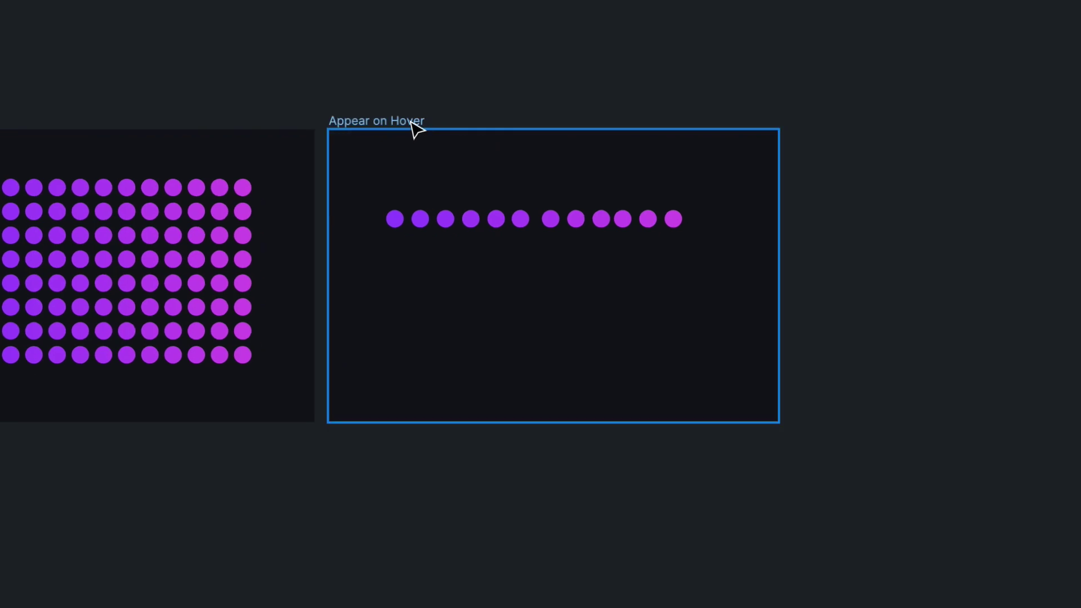
click(416, 126)
key(ctrl+v)
drag(467, 257, 466, 315)
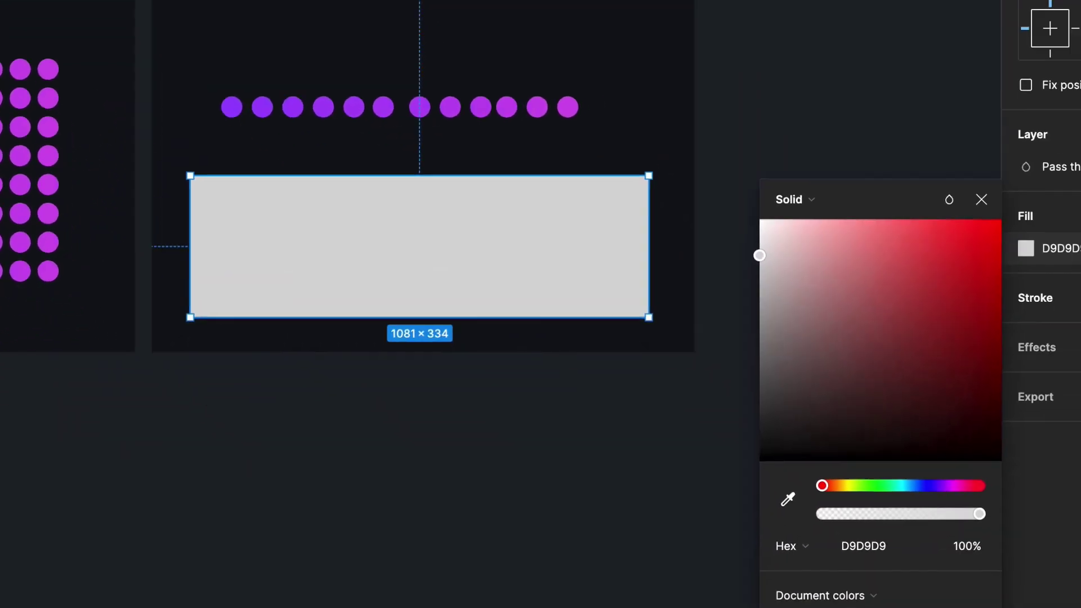
- Give the rectangle below the circles a white FFFFFF stroke and remove its fill
click(1059, 207)
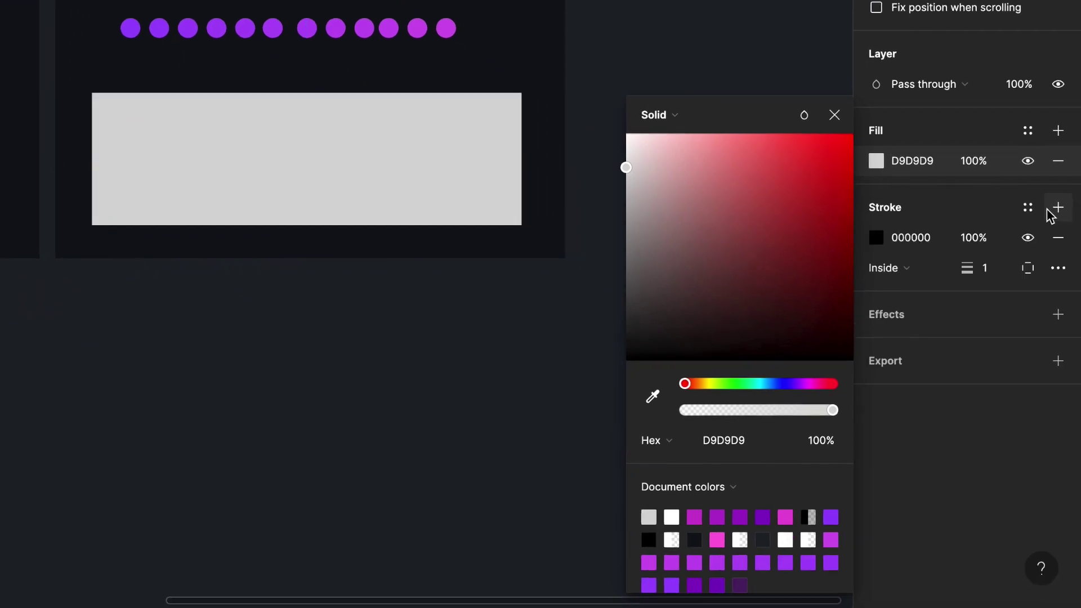
click(875, 239)
click(672, 517)
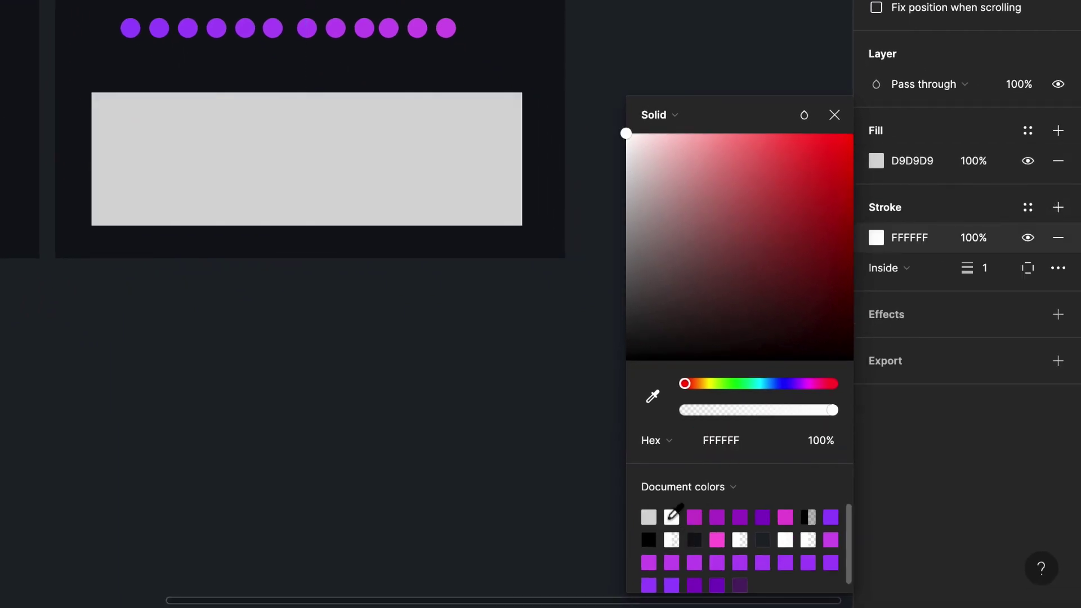
click(1059, 161)
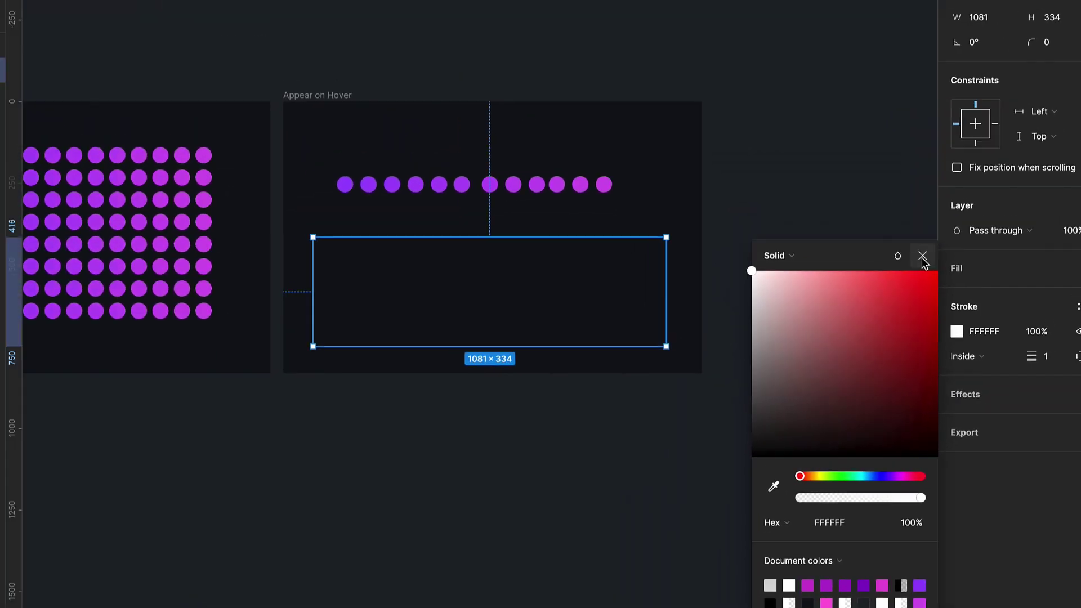
click(835, 115)
- Duplicate the row's first circle directly below it and apply a layer blur of 60 to the copy
click(426, 243)
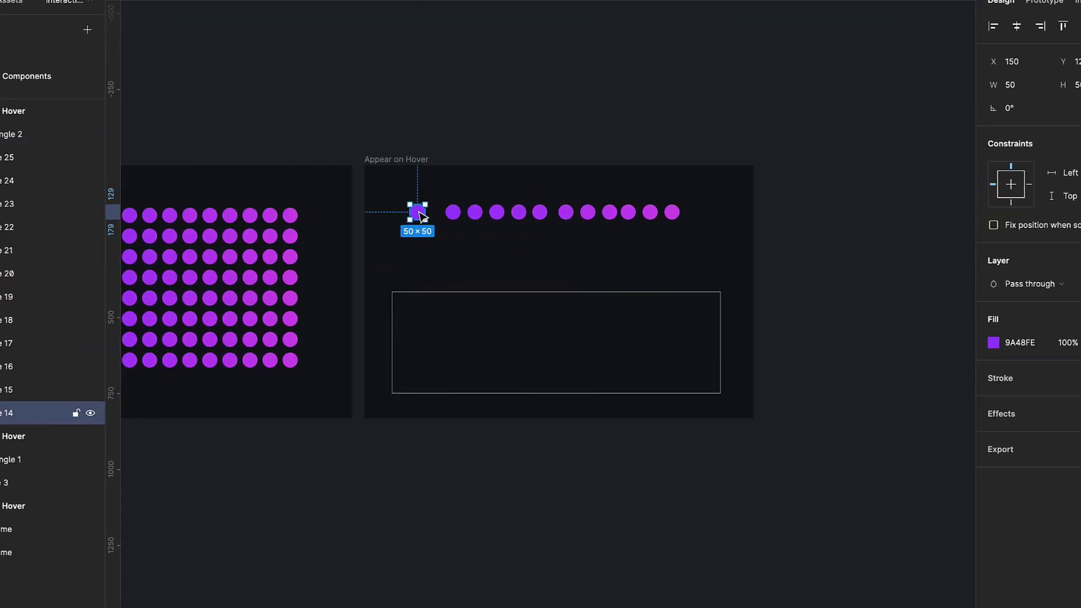
alt+drag(421, 216, 422, 244)
click(872, 381)
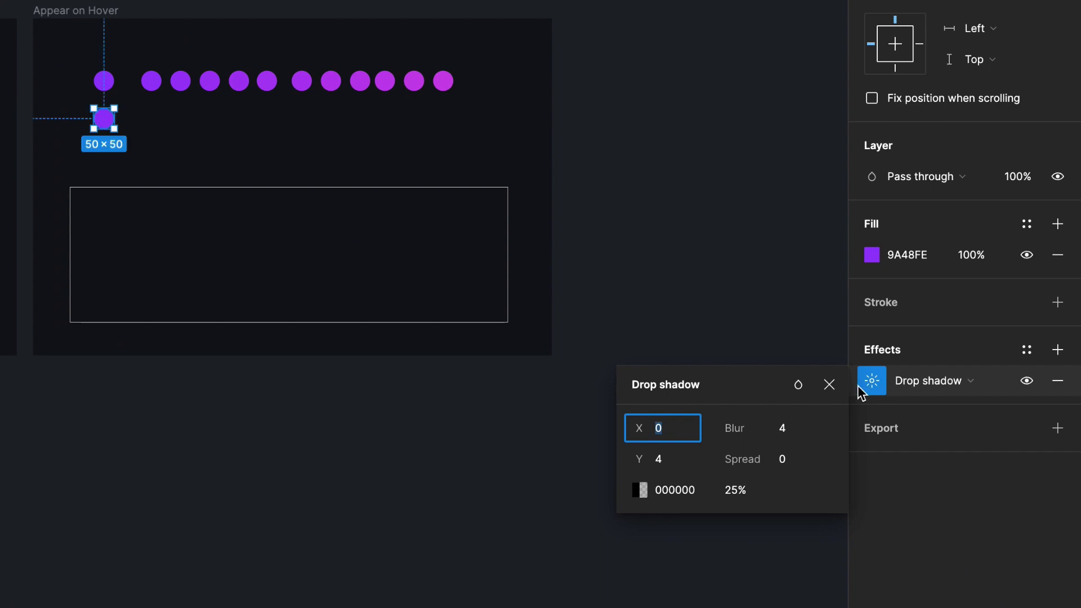
click(963, 380)
click(955, 403)
click(872, 381)
text(60)
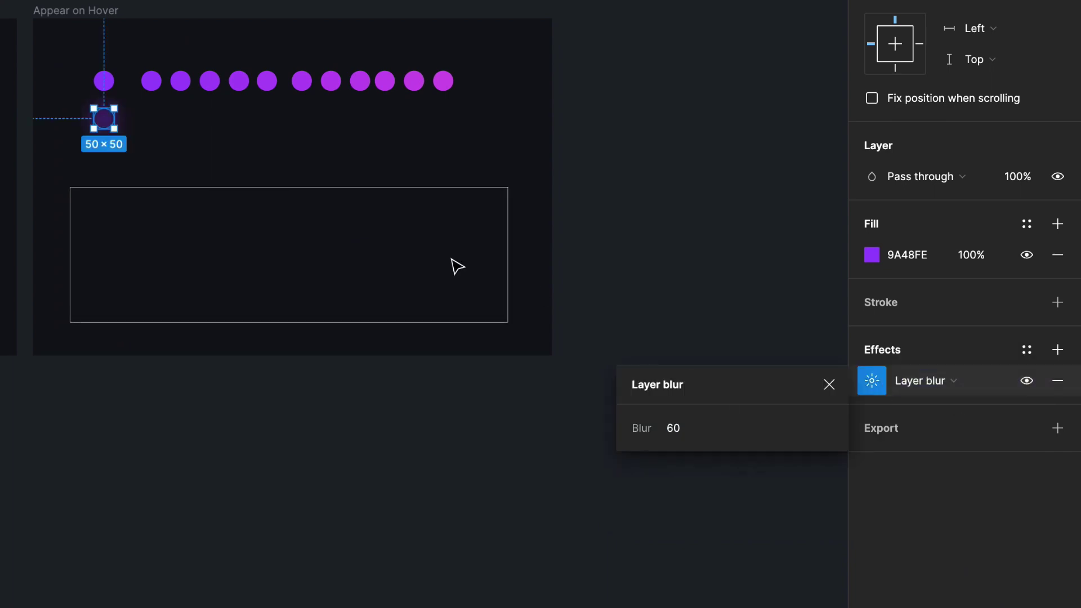
click(445, 258)
click(201, 163)
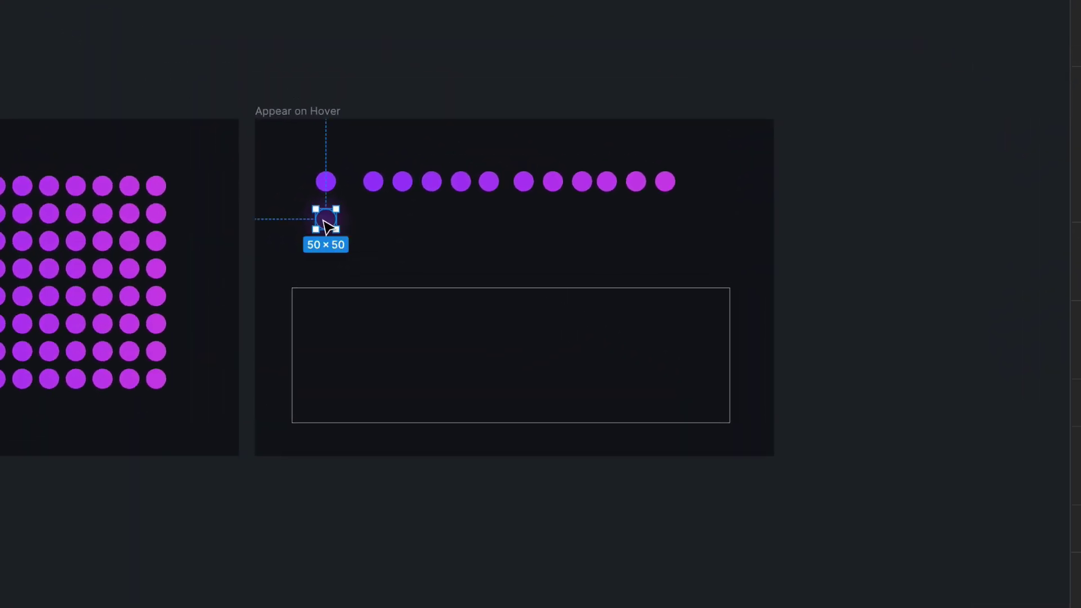
- Combine the first circle and its blurred copy into a component set named Spotlight (color 1) with variants Default and blur
drag(325, 220, 325, 226)
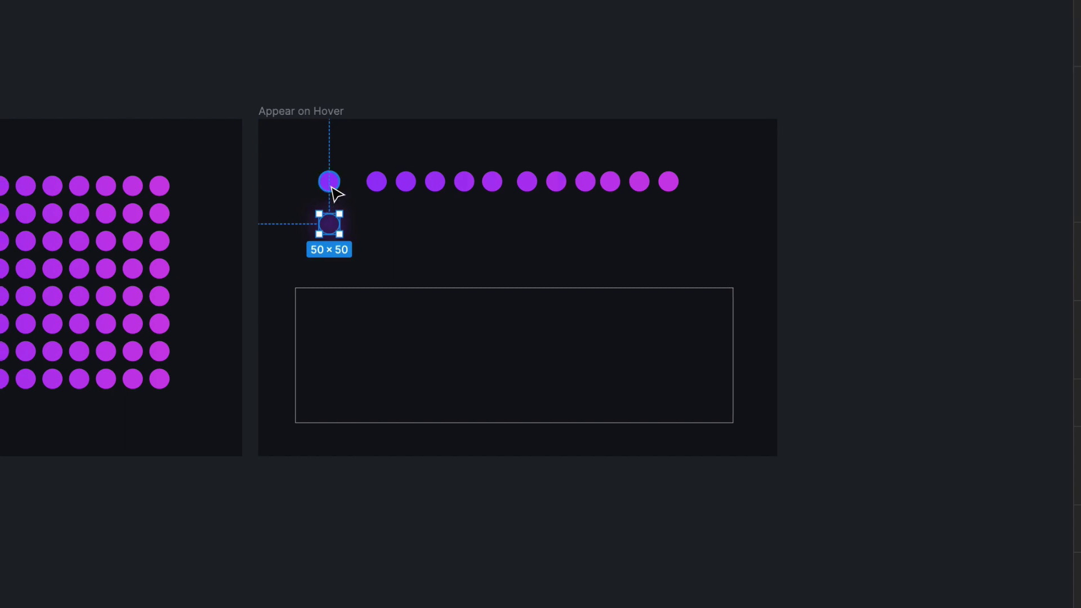
shift+click(329, 182)
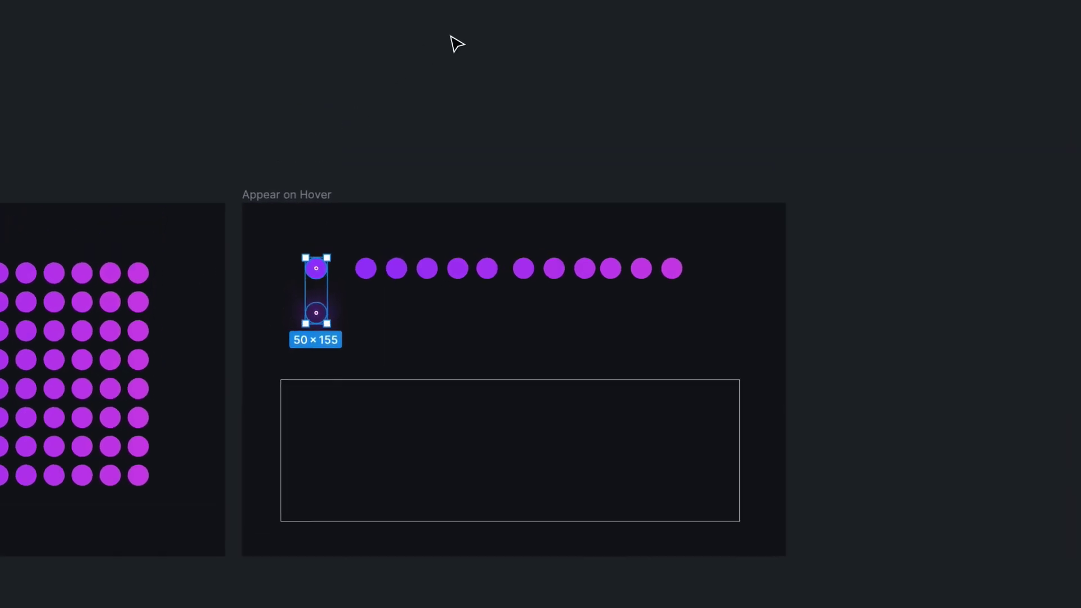
click(473, 30)
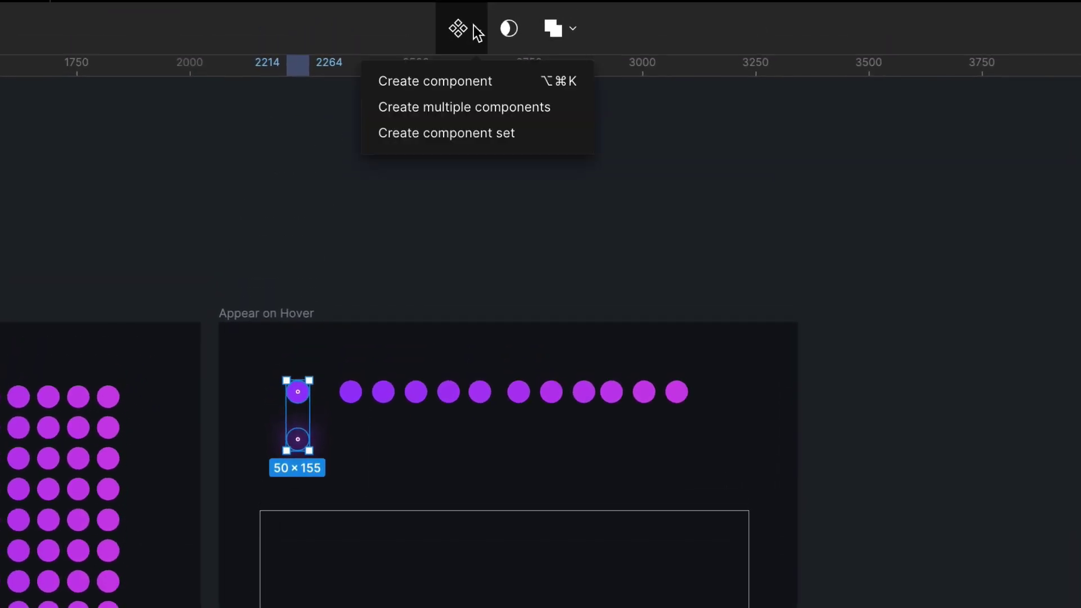
click(455, 136)
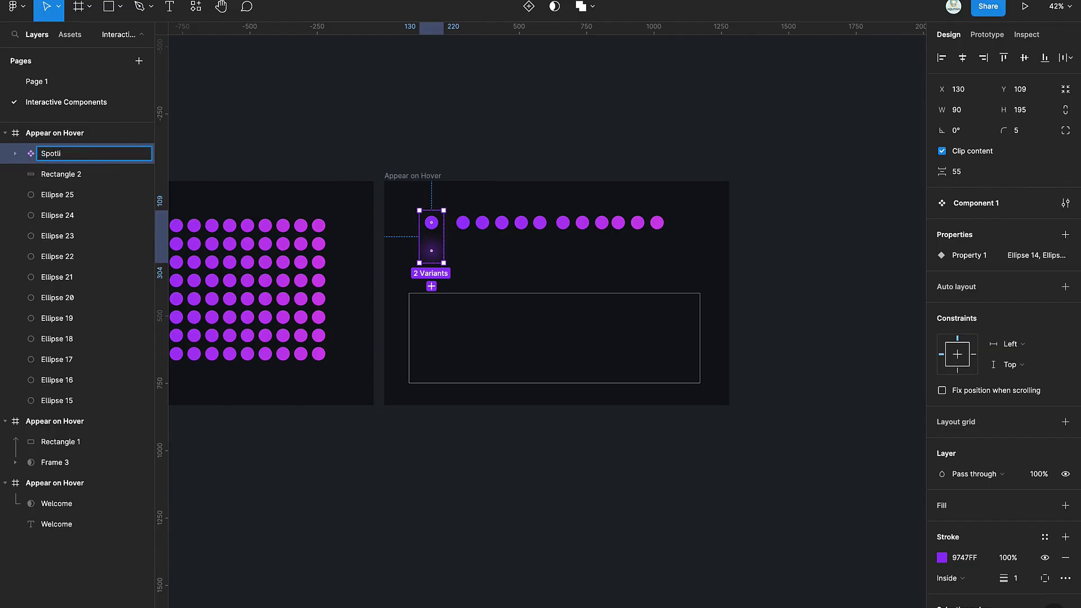
key(Return)
click(481, 269)
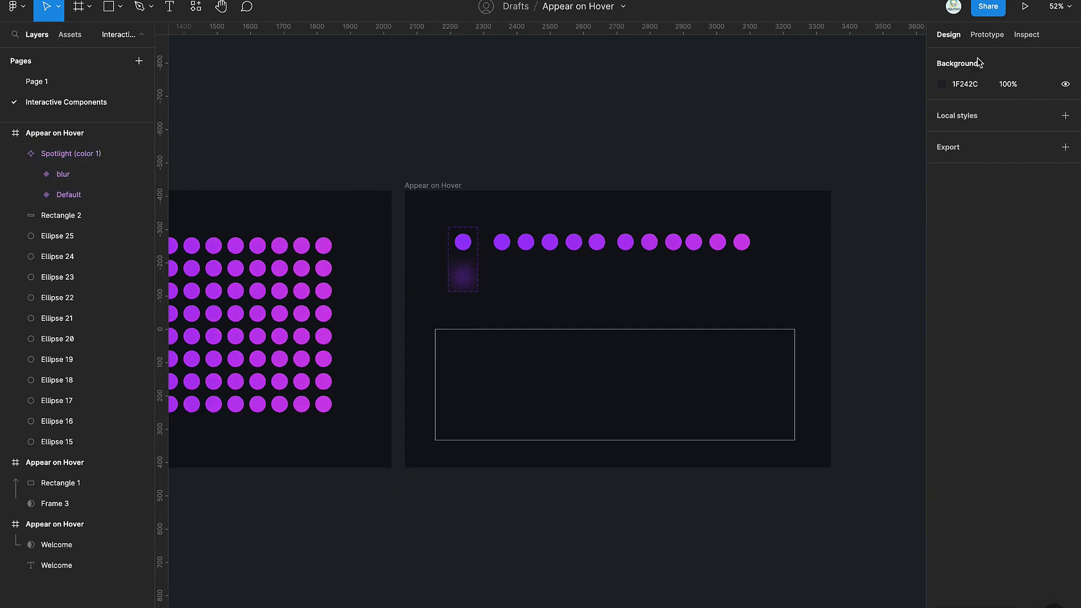
- Add a While hovering prototype interaction that changes the Default variant to the blur variant
click(996, 35)
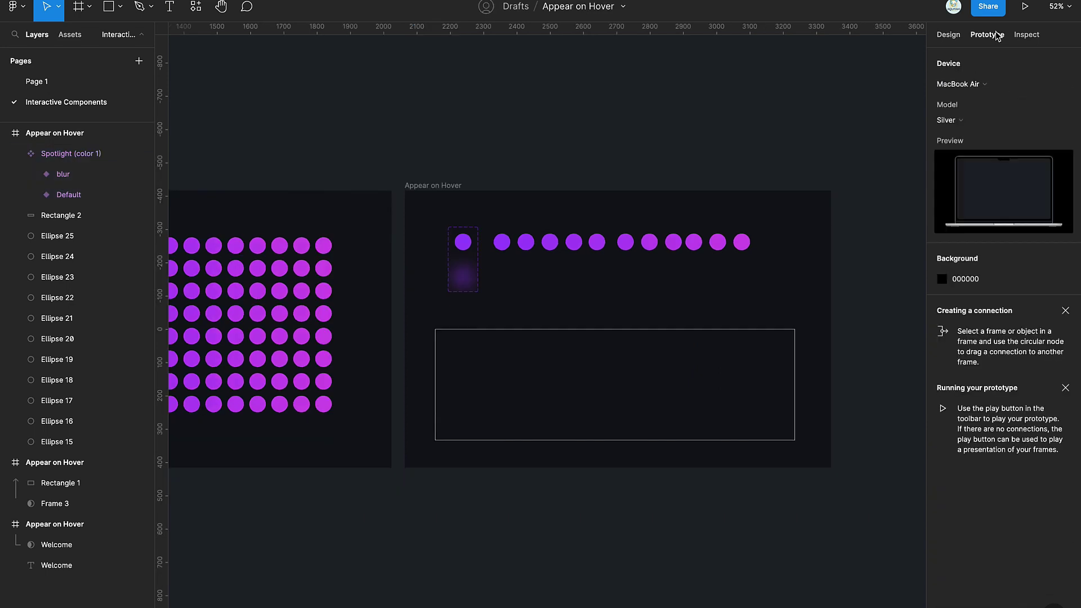
click(466, 248)
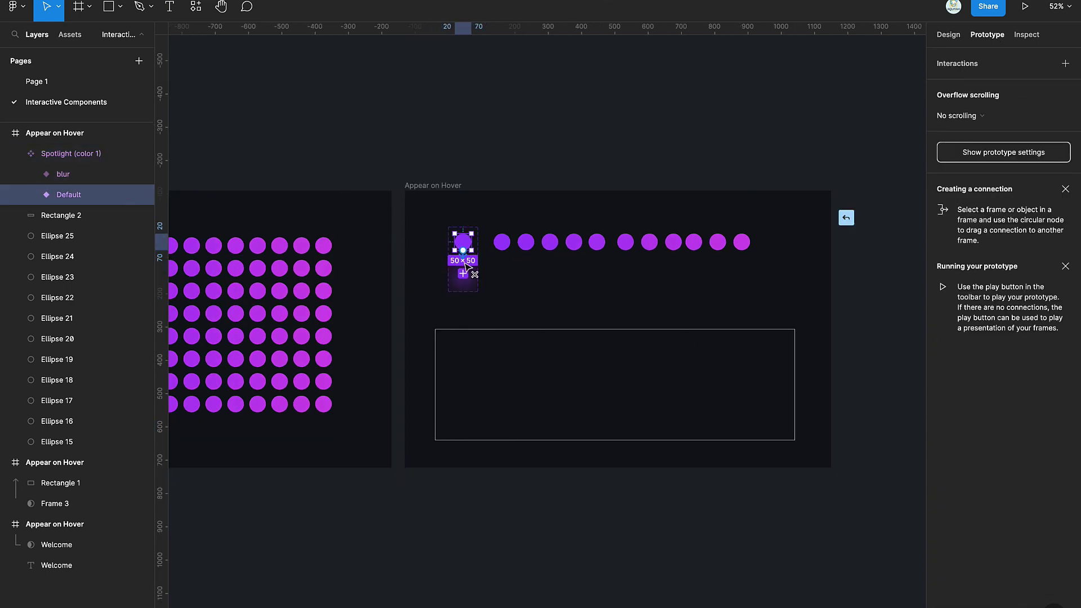
click(466, 278)
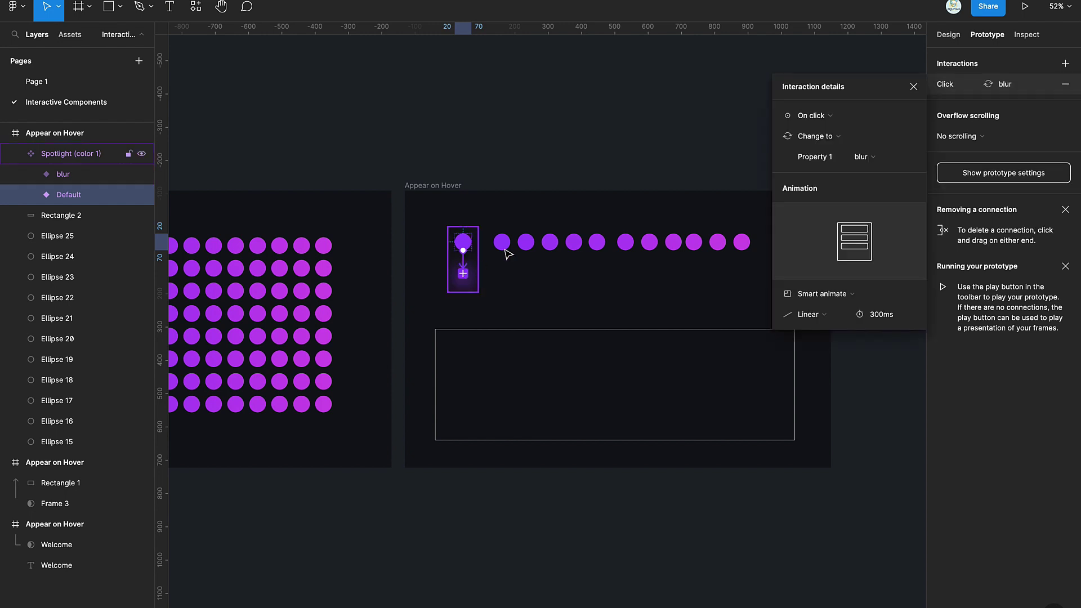
click(811, 116)
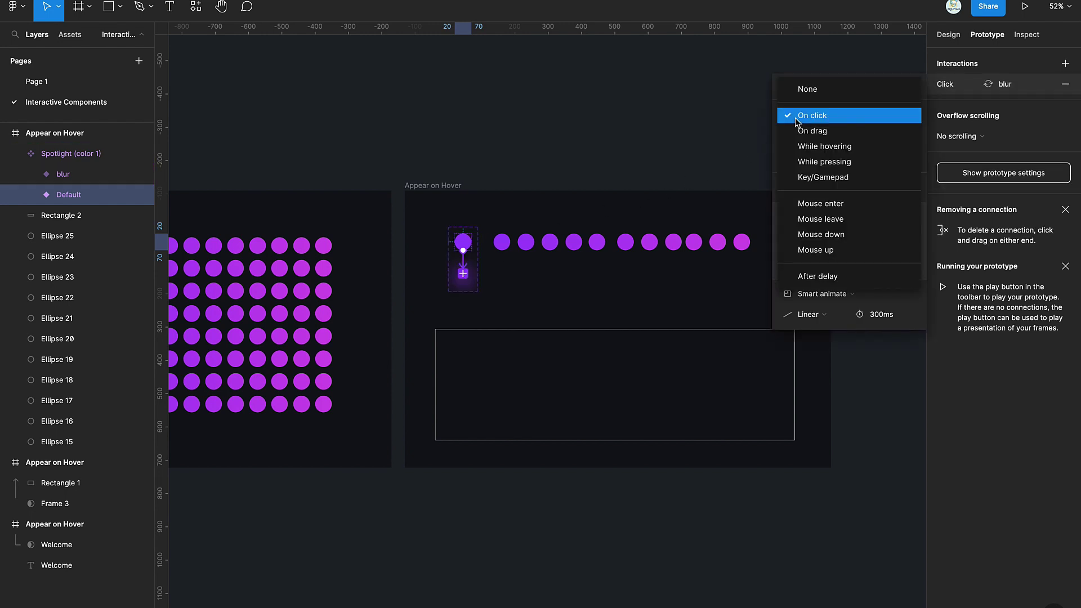
click(798, 147)
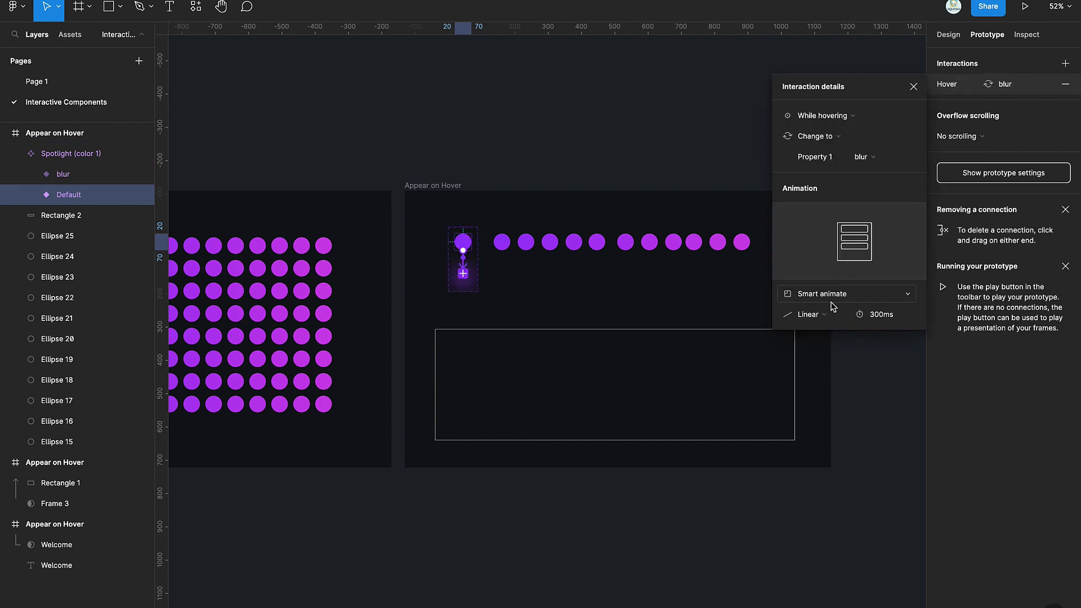
click(468, 287)
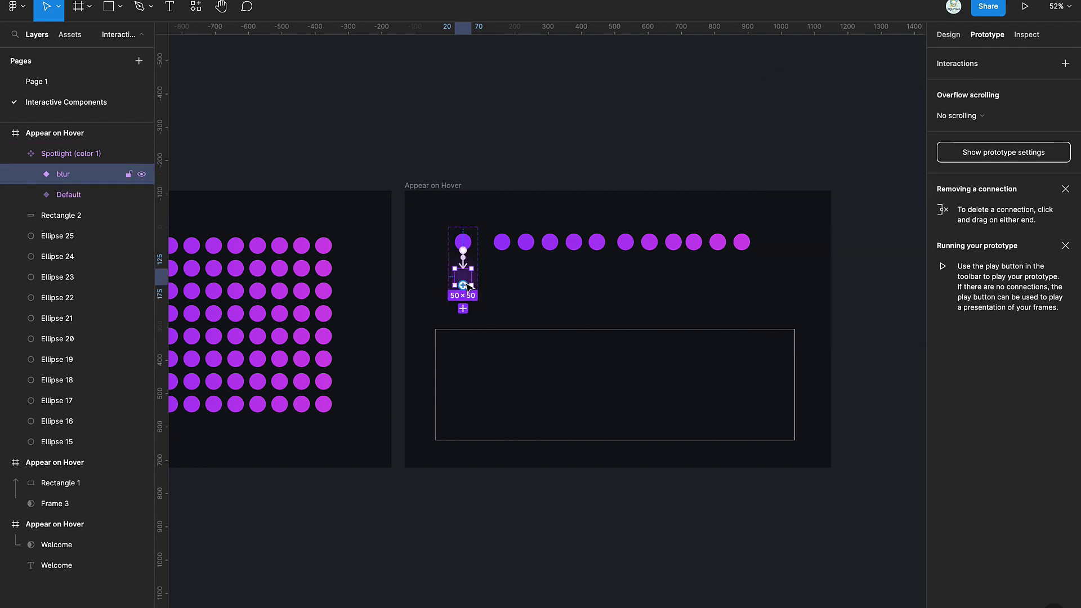
- Duplicate the Spotlight (color 1) component set twice and place the copies side by side to its right
click(463, 259)
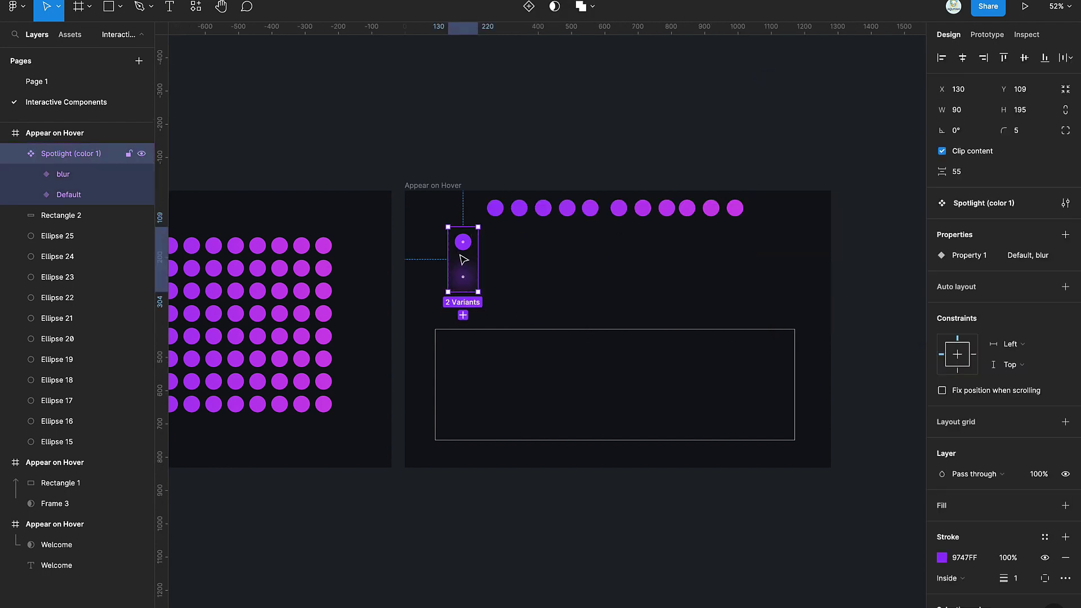
key(ctrl+d)
drag(470, 337, 515, 259)
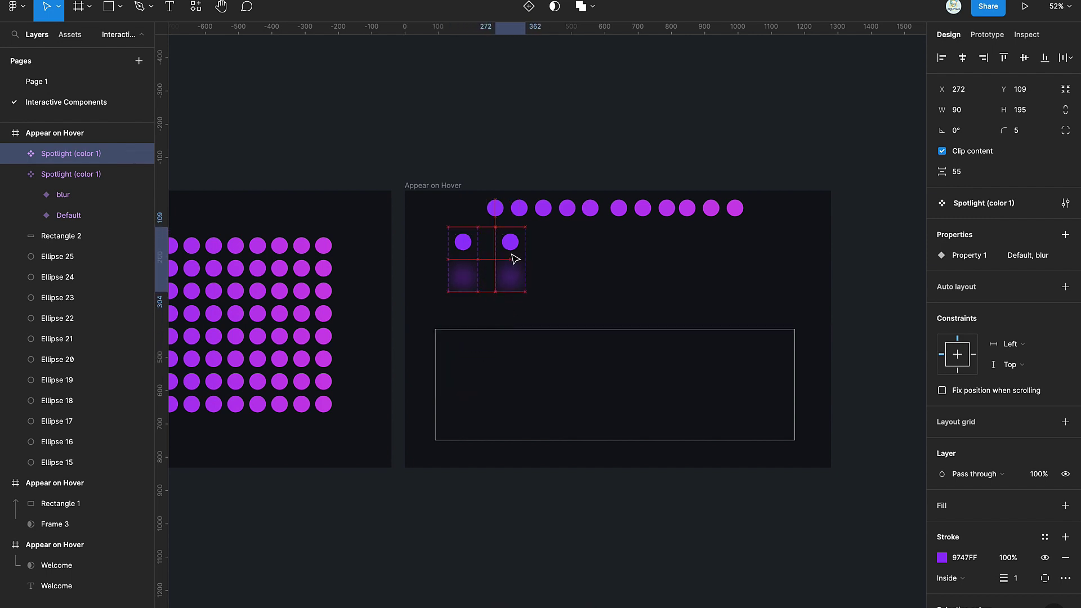
key(ctrl+d)
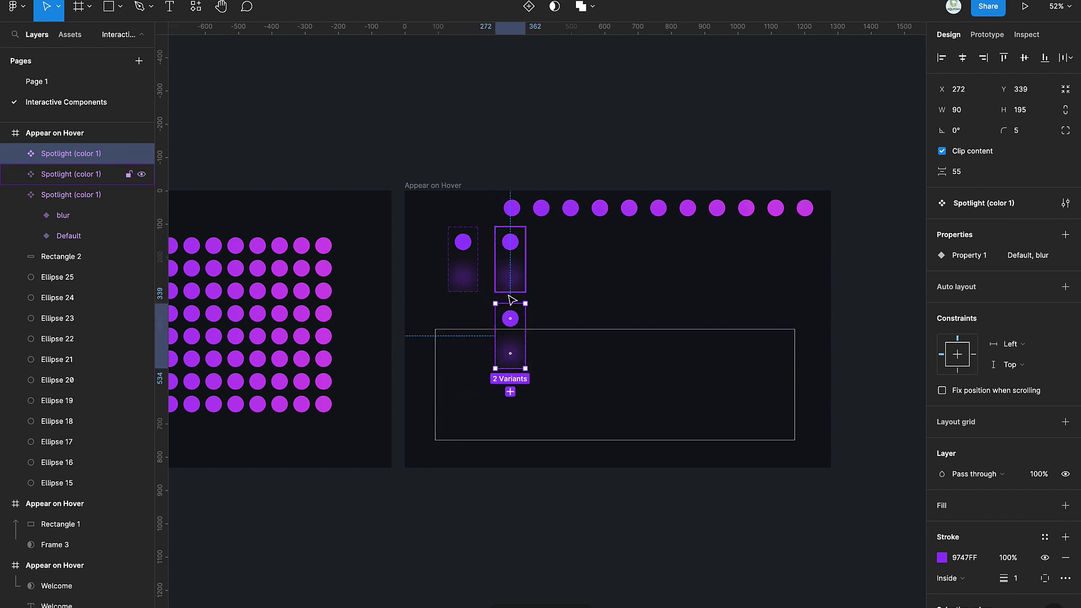
drag(518, 326, 552, 257)
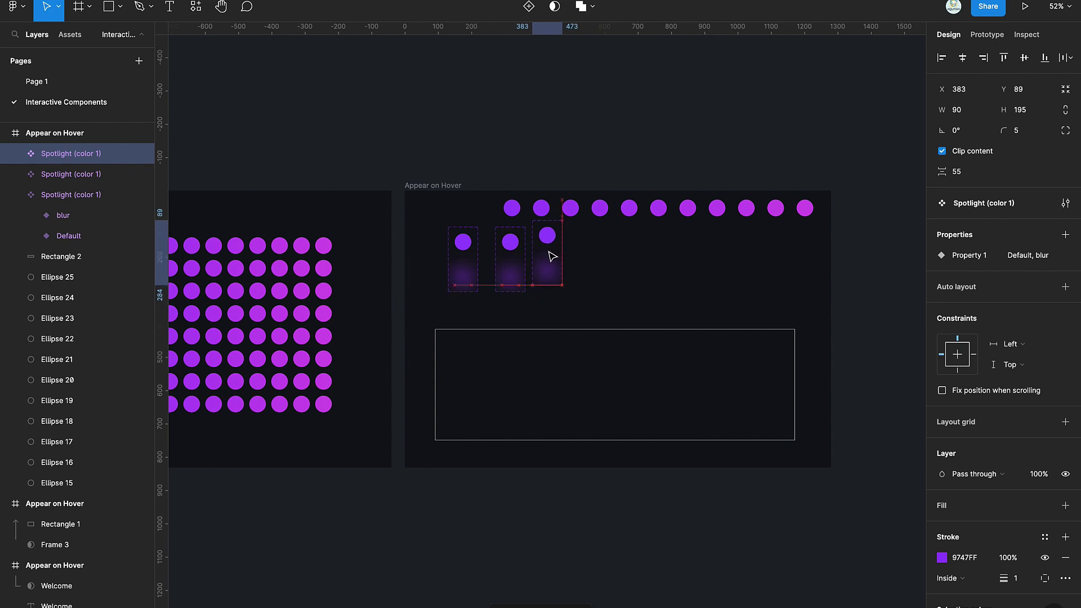
- Continue duplicating the Spotlight set along the row until there are twelve component sets, one for each gradient color
key(ctrl+d)
key(ctrl+d)
key(ctrl+d)
key(ctrl+d)
key(ctrl+d)
key(ctrl+d)
key(ctrl+d)
key(ctrl+d)
key(ctrl+d)
- Replace the 9A48FE color of the last Spotlight set with the color sampled from the last circle in the row above
scroll(949, 575, down, 3)
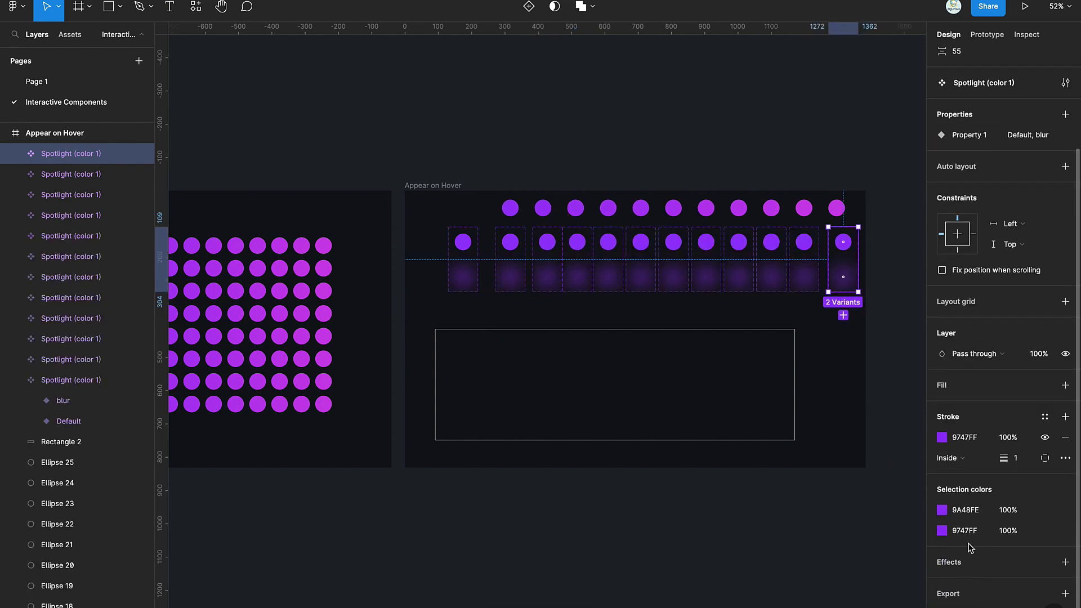
click(942, 510)
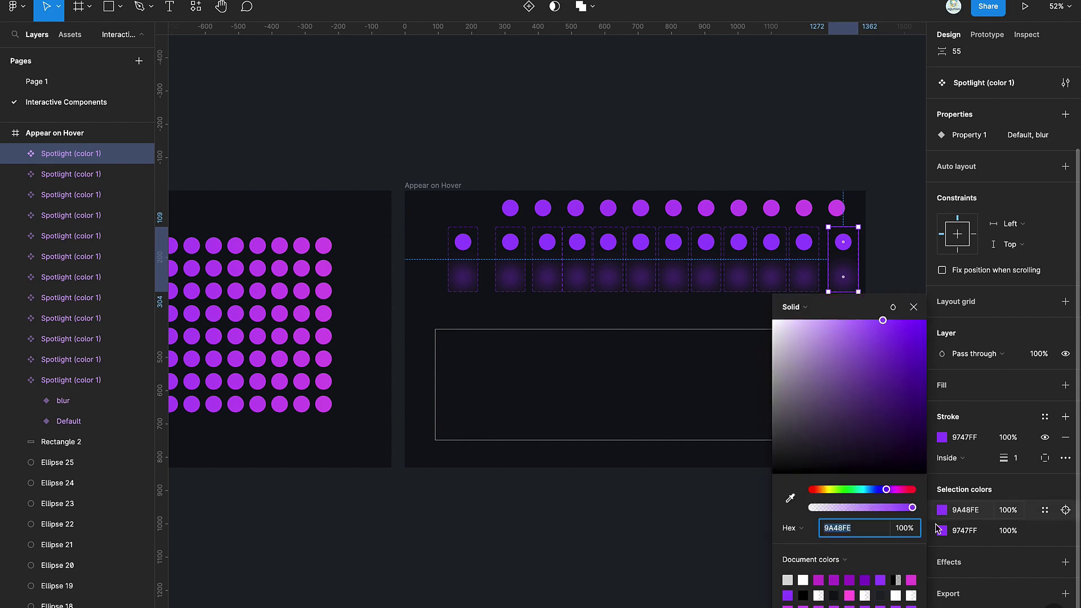
click(791, 499)
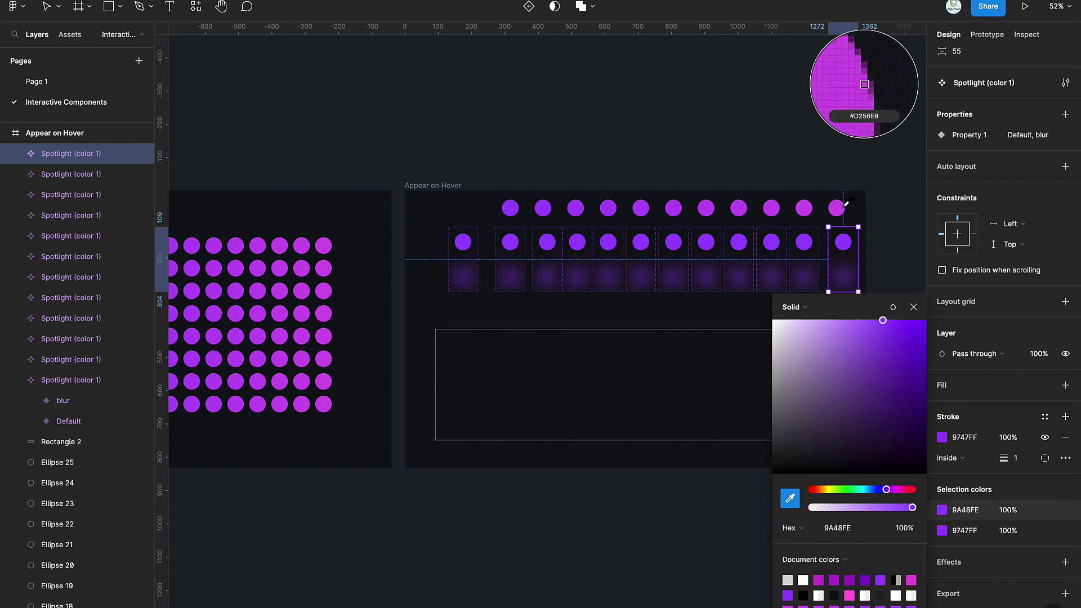
click(839, 208)
- Recolor the remaining copied Spotlight sets, sampling for each one the color of the corresponding circle in the row above
key(Tab)
key(Tab)
key(Tab)
key(Tab)
key(Tab)
key(Tab)
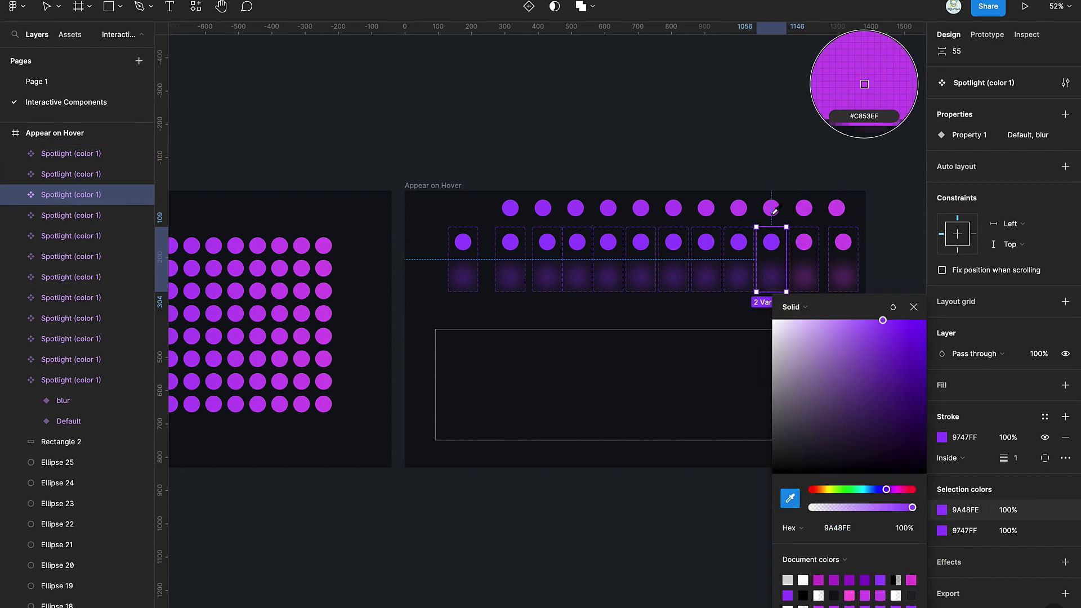
key(i)
click(640, 208)
click(608, 259)
click(608, 209)
click(577, 259)
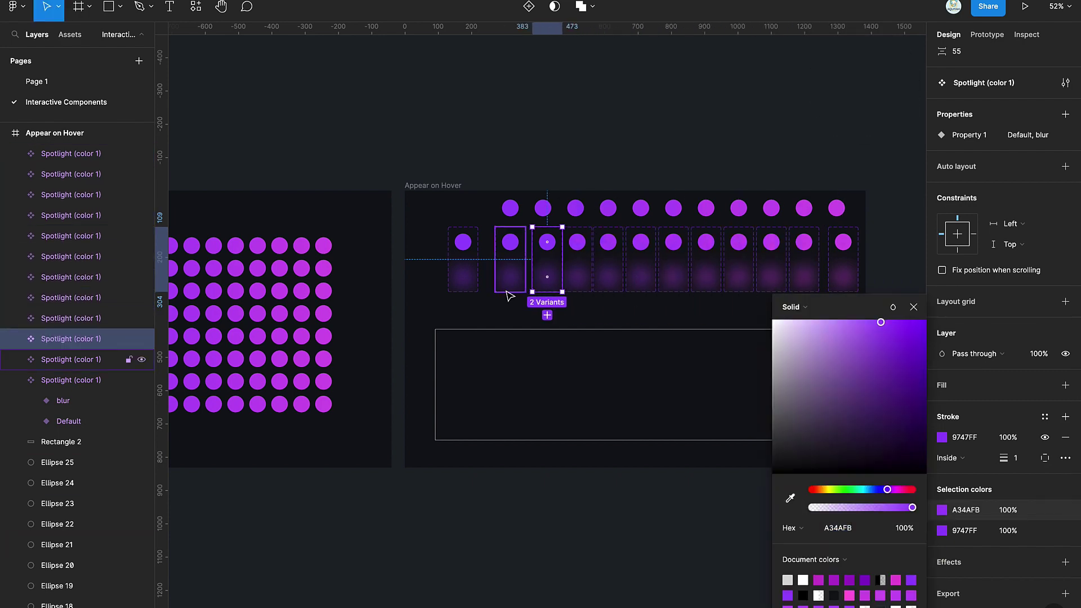
click(575, 208)
click(511, 259)
- Place an instance of the Spotlight (color 1) Default variant in the upper-left corner of the outlined rectangle
scroll(545, 237, up, 3)
click(495, 304)
click(389, 215)
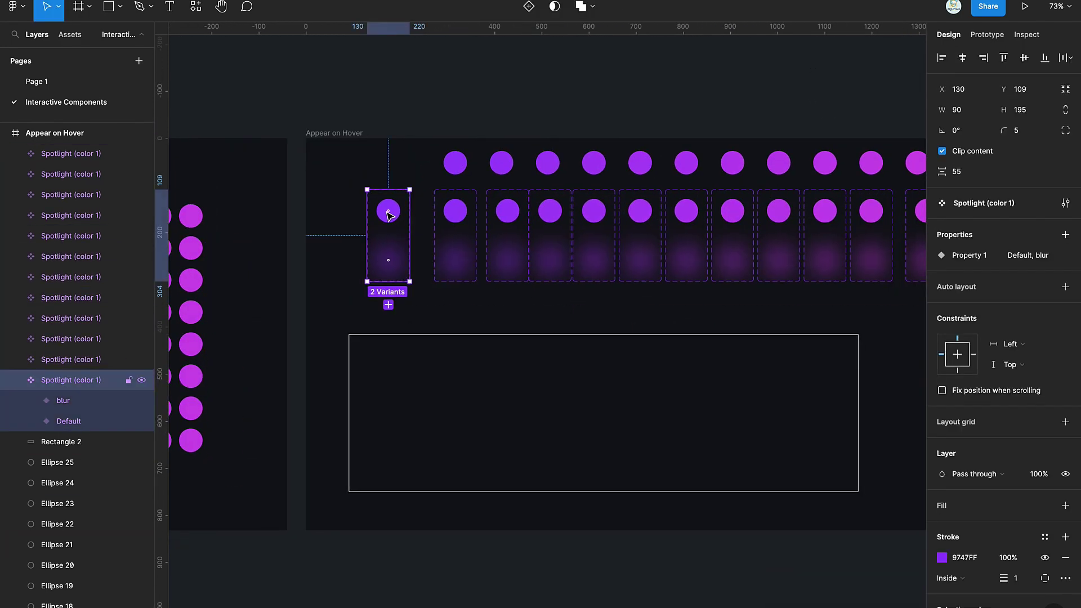
click(389, 214)
drag(389, 213, 369, 345)
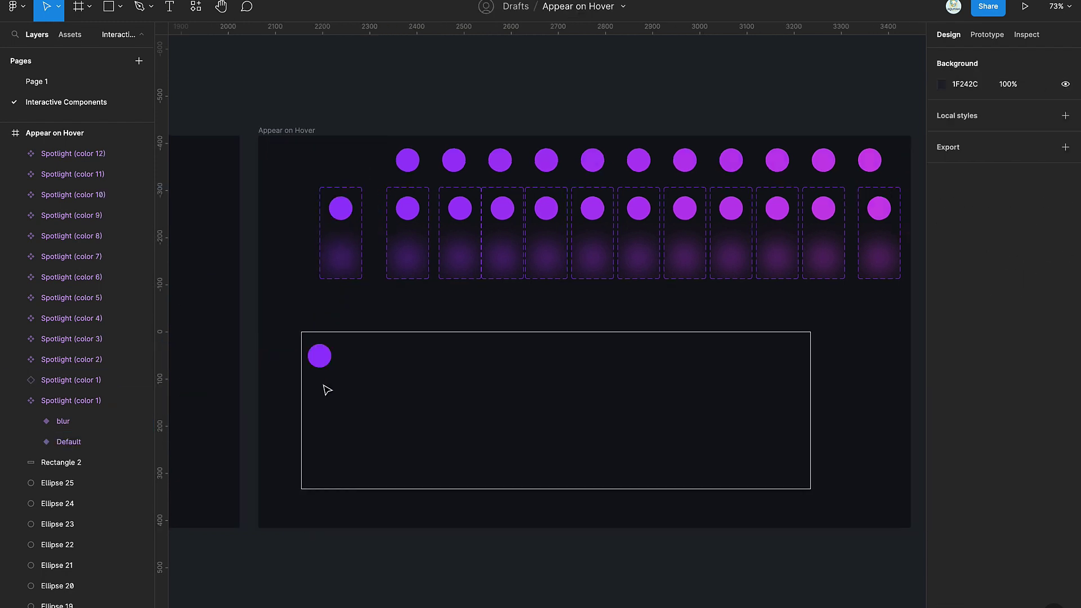
- Duplicate the spotlight instance to its right with a gap of 20 and put both in a horizontal auto layout
click(324, 363)
drag(325, 360, 357, 359)
shift+click(323, 359)
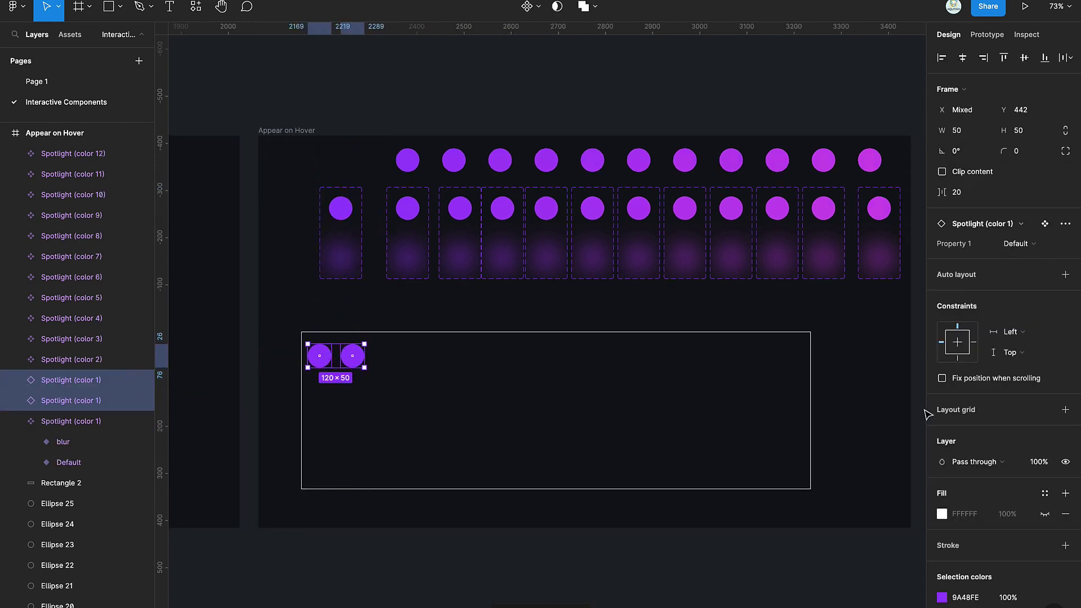
click(1065, 274)
- Duplicate the spotlight instance inside the auto layout until the row holds sixteen circles
double_click(355, 361)
key(ctrl+d)
key(ctrl+d)
key(ctrl+d)
key(ctrl+d)
key(ctrl+d)
key(ctrl+d)
key(ctrl+d)
key(ctrl+d)
key(ctrl+d)
key(ctrl+d)
key(ctrl+d)
key(ctrl+d)
key(ctrl+d)
key(ctrl+d)
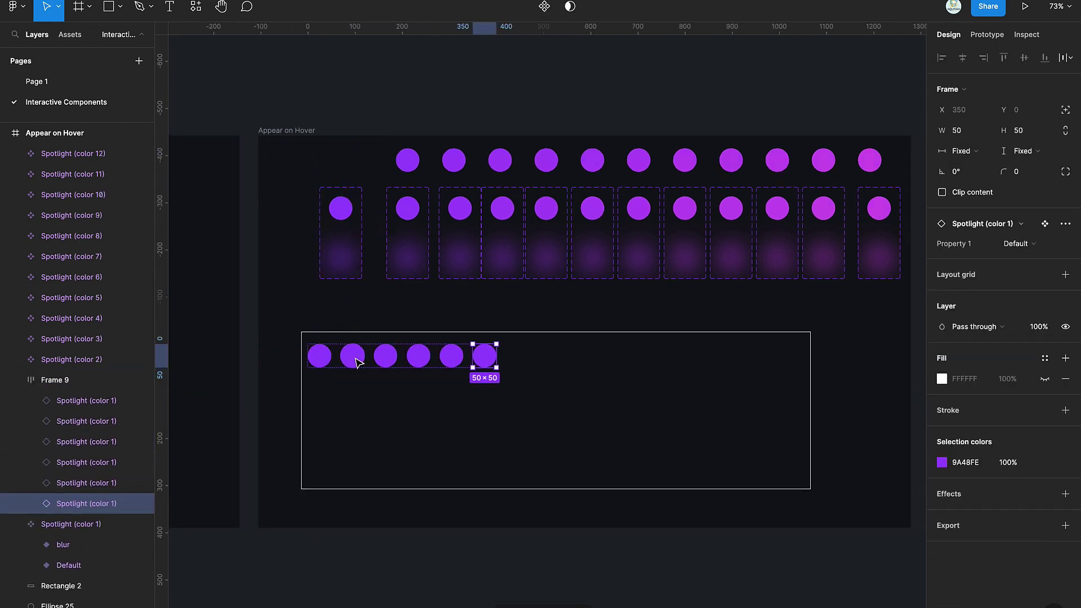
- Duplicate the whole circle row directly below itself and stack both rows in a vertical auto layout with spacing 14
key(ctrl+d)
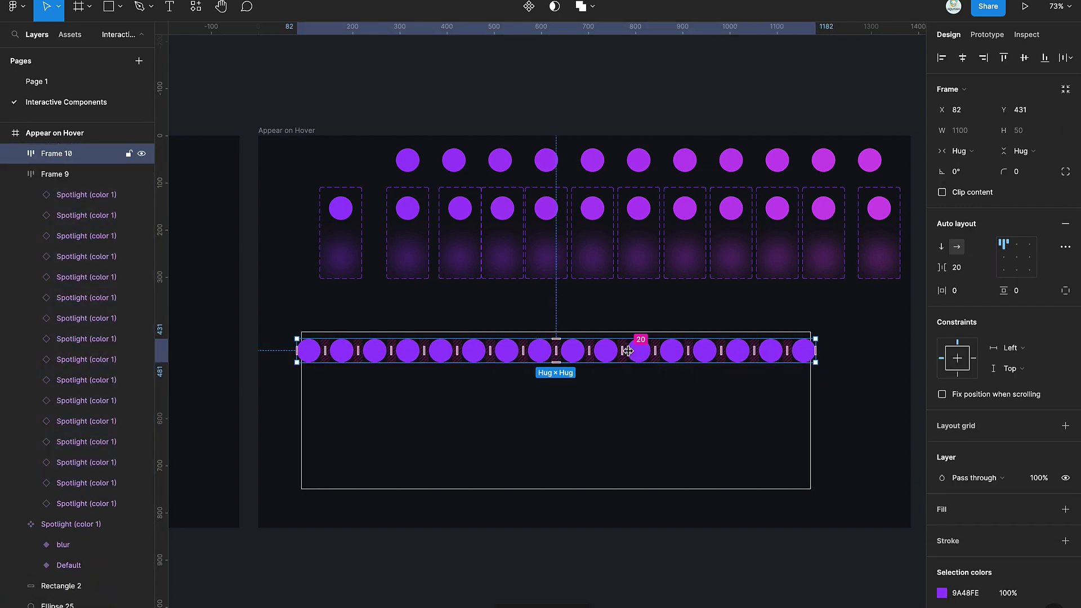
drag(641, 357, 642, 387)
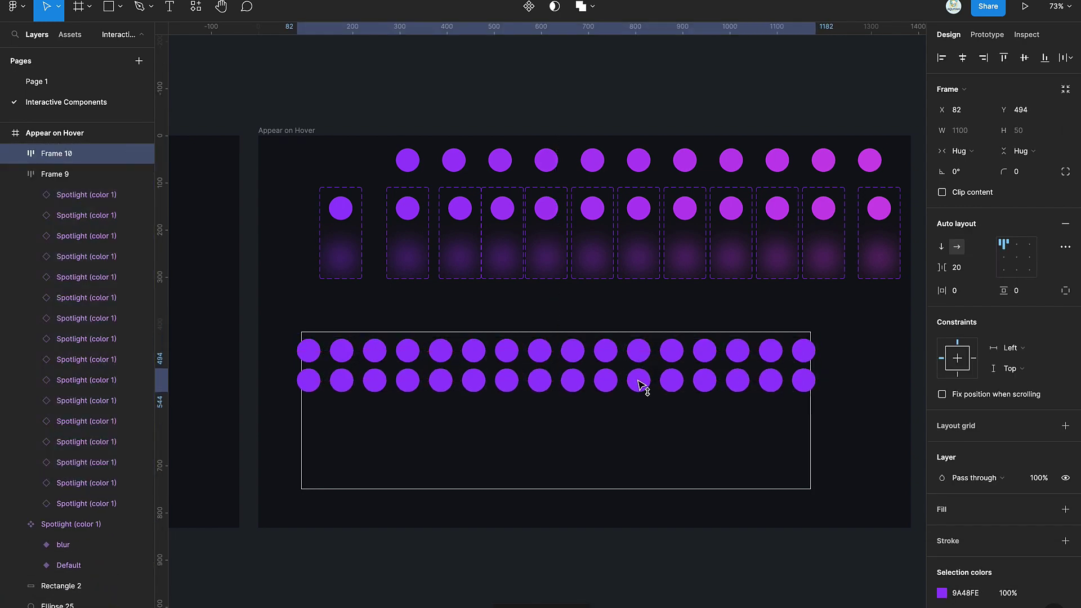
shift+click(672, 352)
key(shift+a)
- Duplicate the row inside the vertical stack until the grid has six rows, and position the grid over the rectangle
double_click(707, 384)
key(ctrl+d)
key(ctrl+d)
key(ctrl+d)
key(ctrl+d)
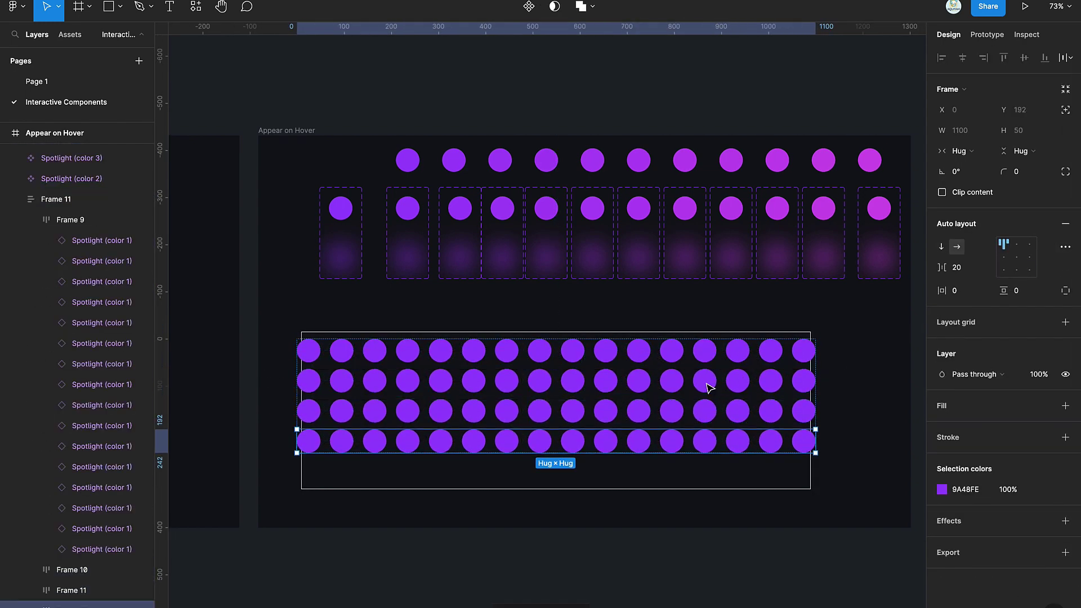
key(Escape)
drag(641, 425, 641, 410)
- Swap the circle instances at the grid's far right end for the Spotlight components with the matching magenta colors
scroll(873, 385, down, 5)
drag(869, 445, 814, 434)
click(983, 182)
scroll(1003, 435, down, 3)
click(1001, 463)
click(984, 183)
scroll(988, 350, down, 2)
click(994, 423)
- Swap the next grid columns toward the left, group by group, for the Spotlight components that continue the gradient
drag(740, 324, 779, 436)
click(1010, 179)
scroll(1014, 343, down, 2)
click(1012, 389)
drag(683, 326, 740, 435)
click(1012, 181)
click(991, 455)
drag(626, 325, 685, 472)
click(1012, 181)
click(992, 439)
click(1012, 181)
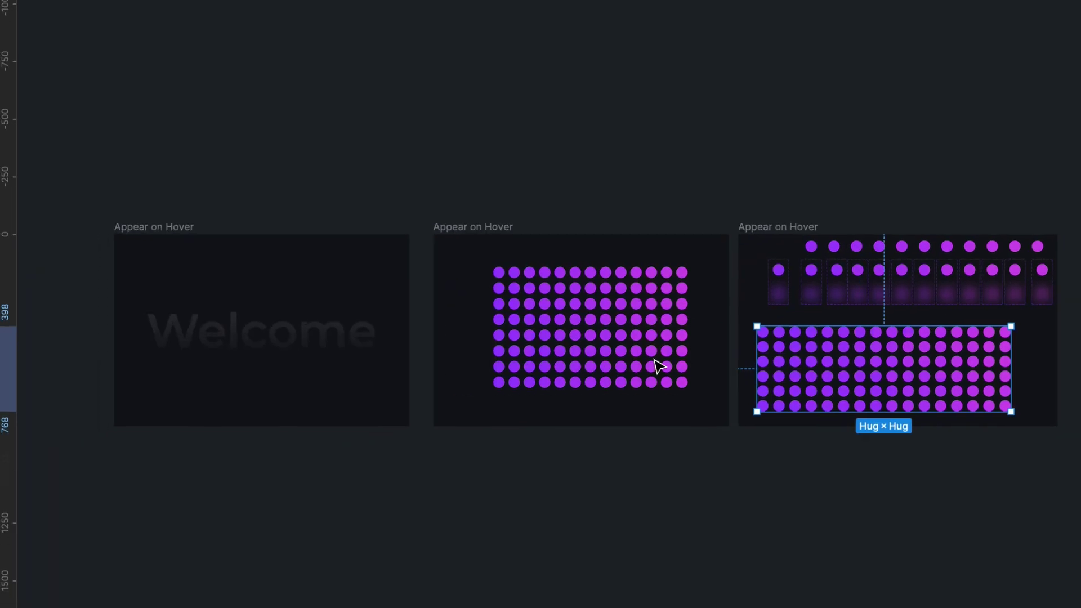
- Paste the spotlight grid into the Welcome frame and align it to the frame's horizontal and vertical center
scroll(324, 373, left, 3)
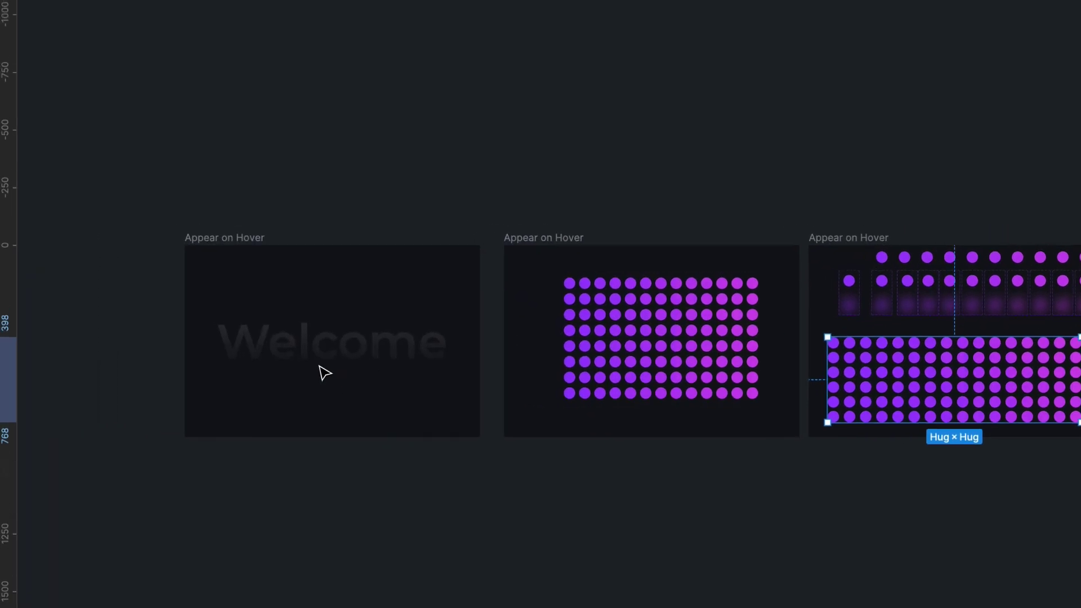
scroll(319, 366, left, 1)
click(277, 354)
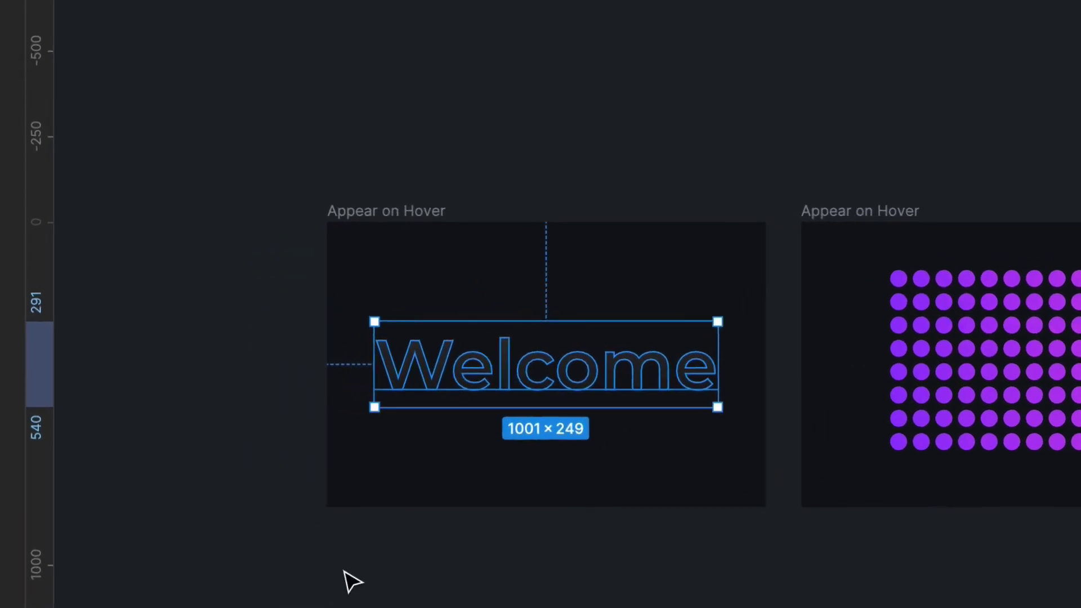
key(ctrl+v)
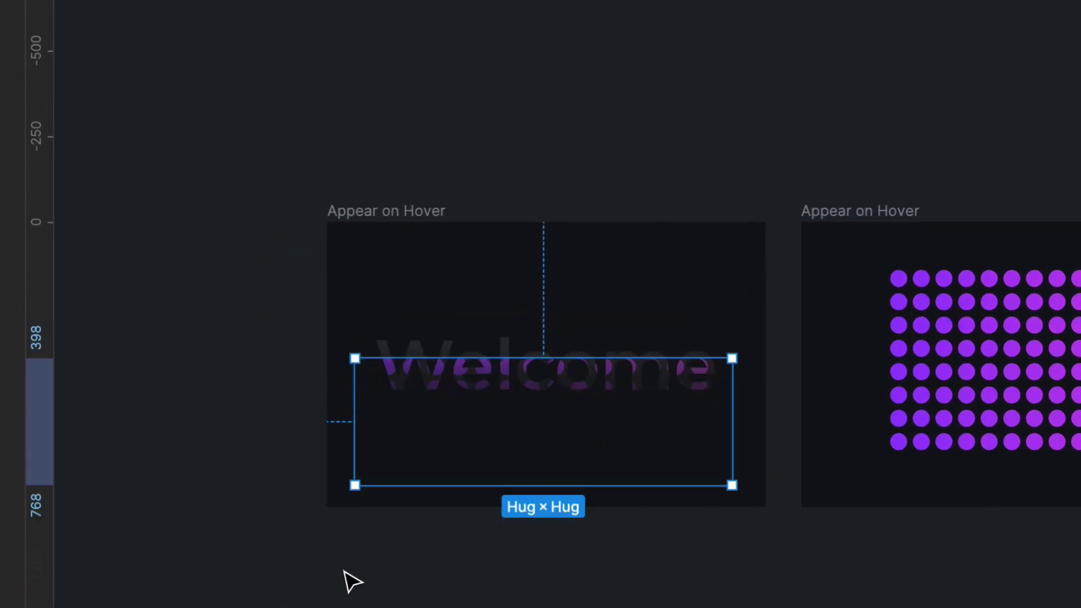
scroll(420, 379, up, 3)
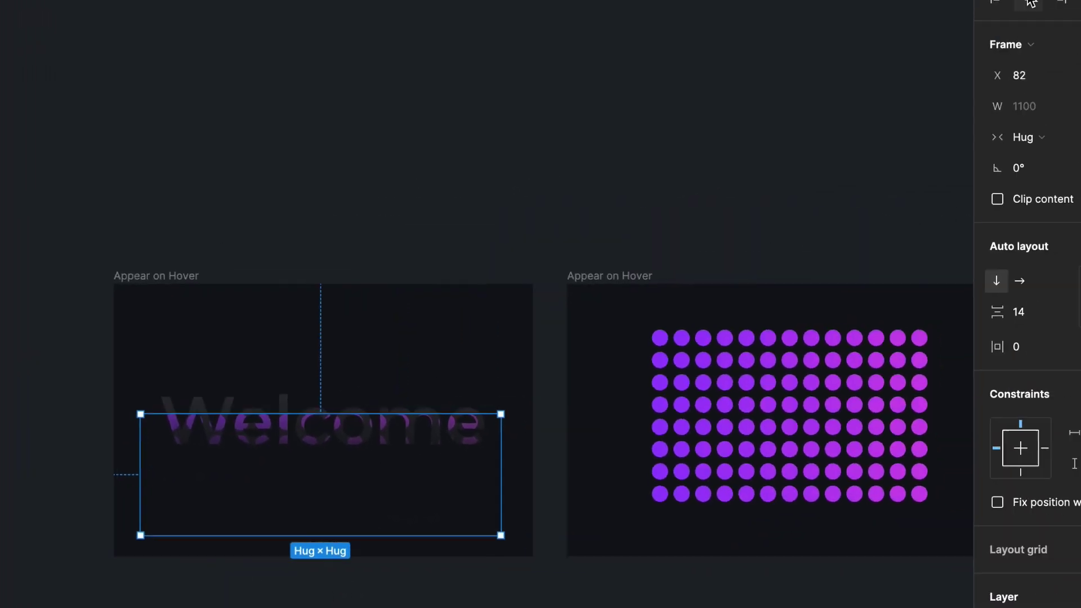
click(1003, 5)
click(1001, 32)
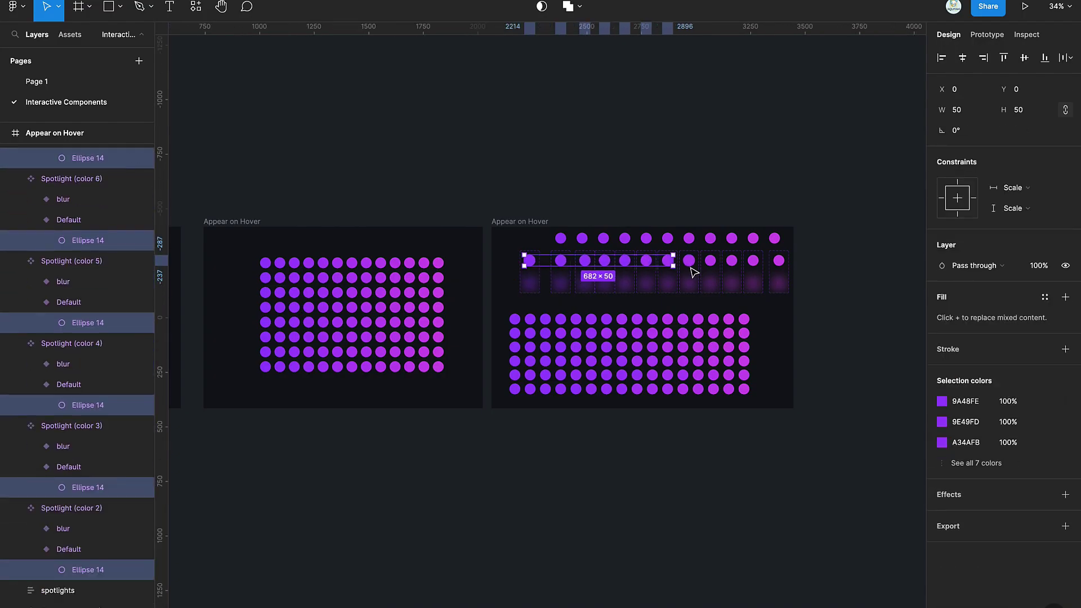
- Add the last five sets' Default circles to the selection and set the layer opacity of all twelve to 0%
shift+super+click(689, 263)
shift+super+click(711, 261)
shift+super+click(732, 261)
shift+super+click(753, 262)
shift+super+click(779, 262)
scroll(779, 262, up, 4)
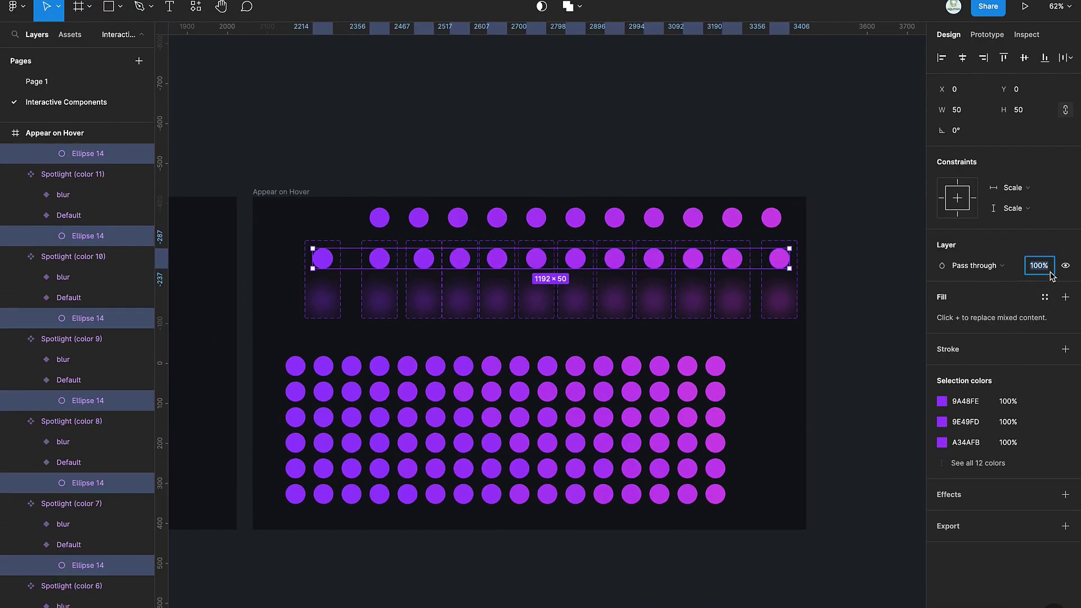
text(0)
key(Return)
scroll(330, 440, left, 2)
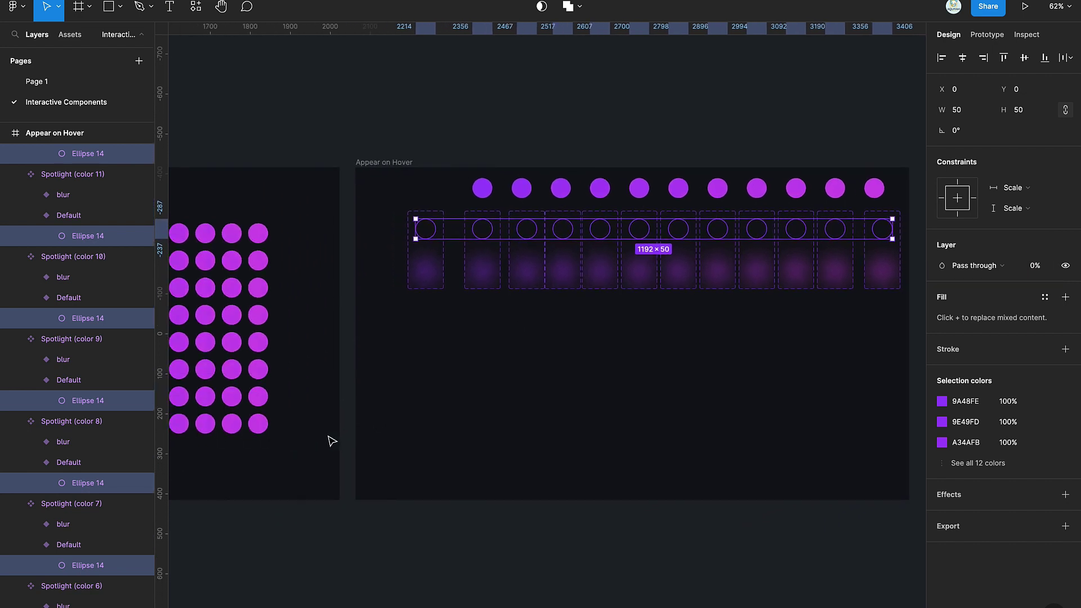
click(330, 439)
- Add a Mouse leave interaction from Spotlight (color 12)'s blur variant to its Default variant, with a 250 ms delay
scroll(331, 440, down, 4)
scroll(332, 441, left, 5)
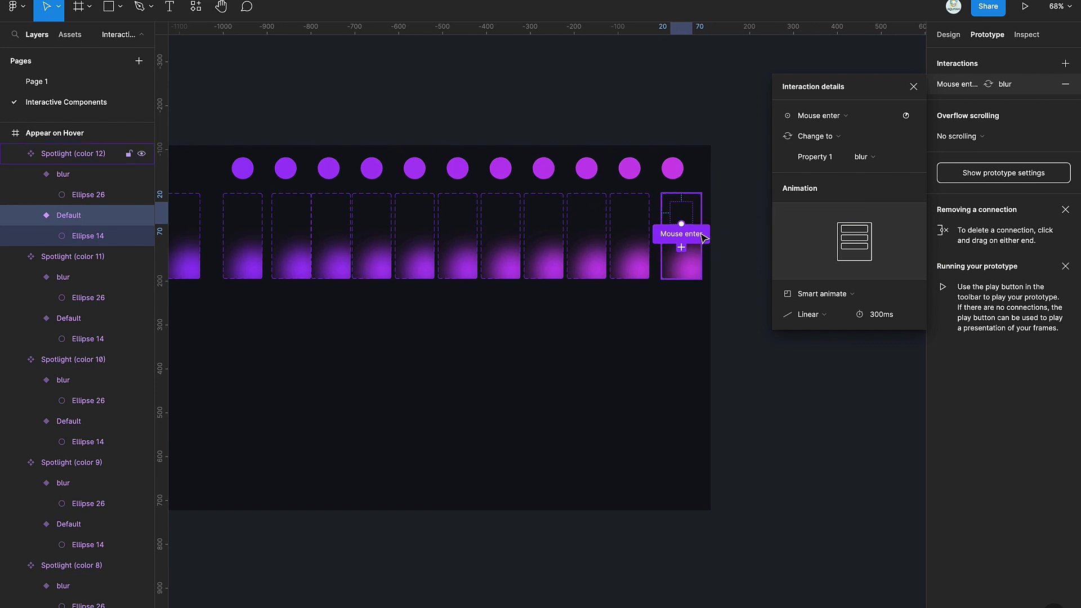
scroll(704, 237, up, 3)
click(681, 257)
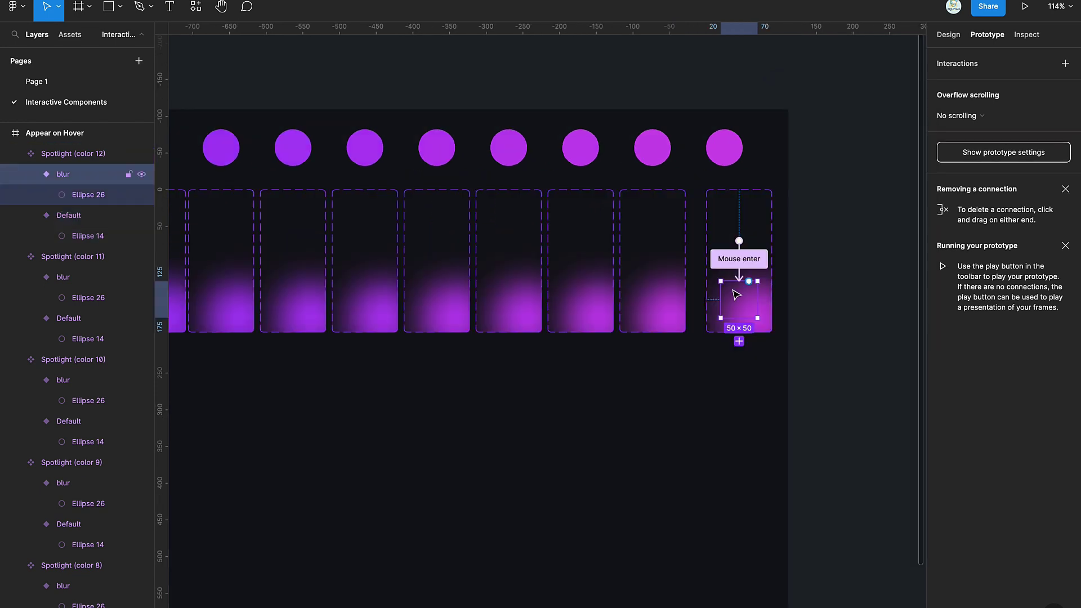
drag(757, 300, 754, 232)
click(833, 119)
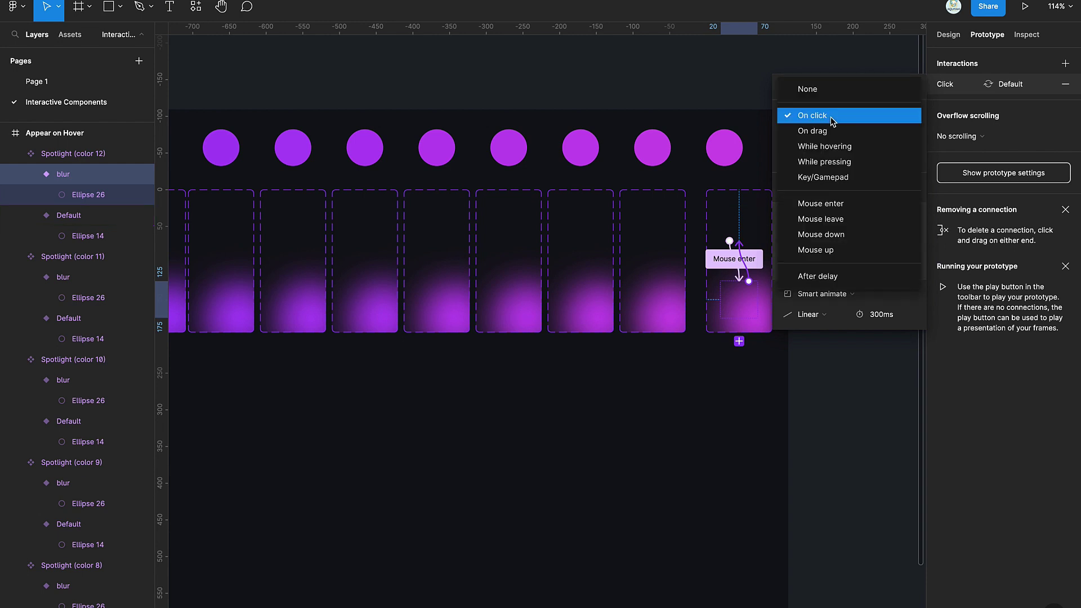
click(843, 223)
scroll(746, 246, up, 5)
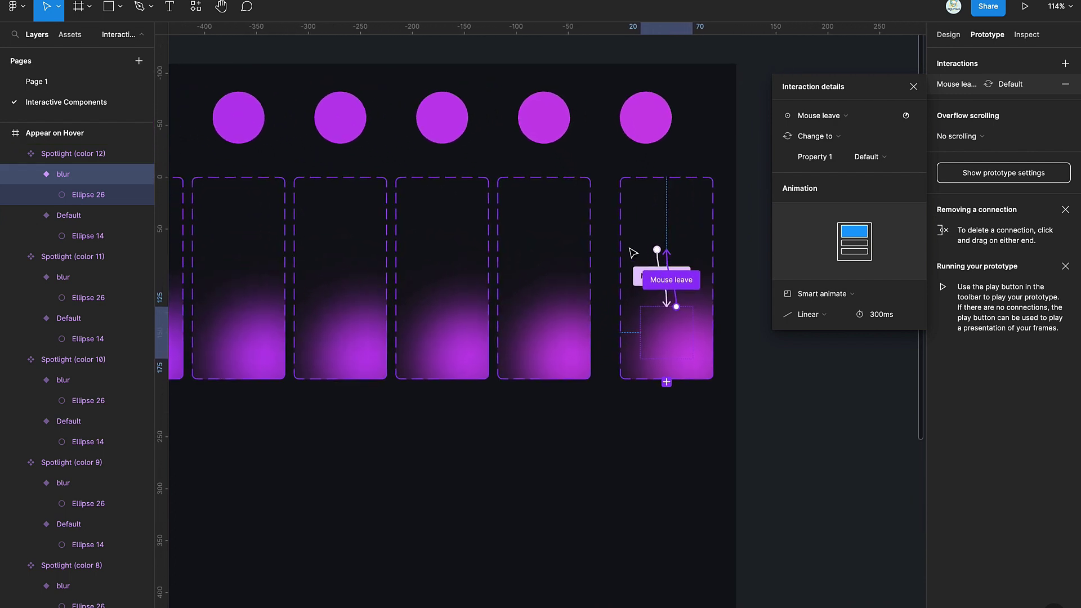
click(905, 117)
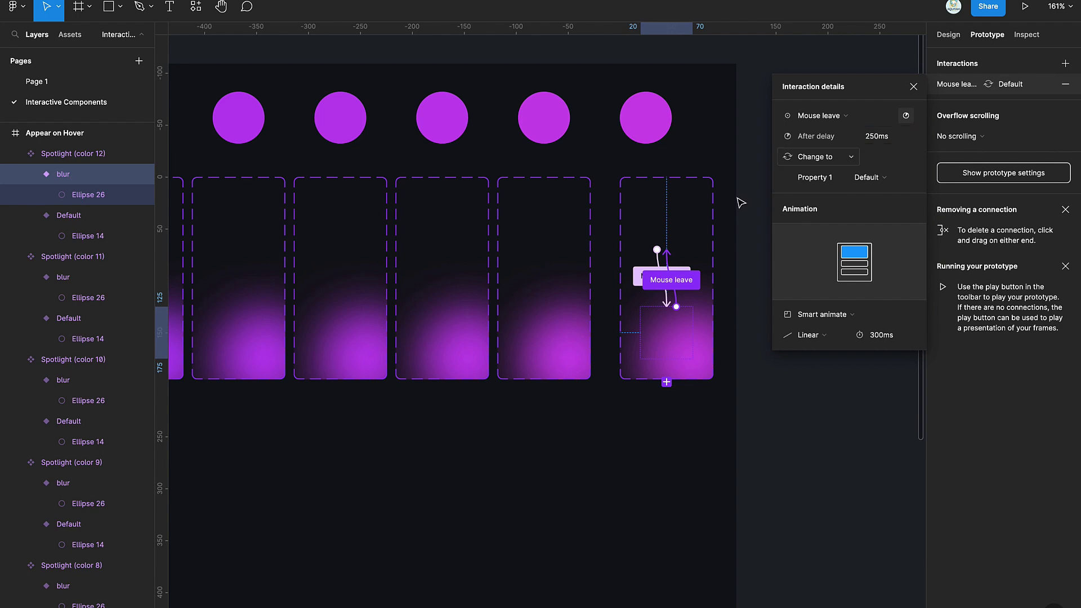
- Set the Mouse leave delay of Spotlight (color 3)'s blur variant to 200 ms
click(562, 345)
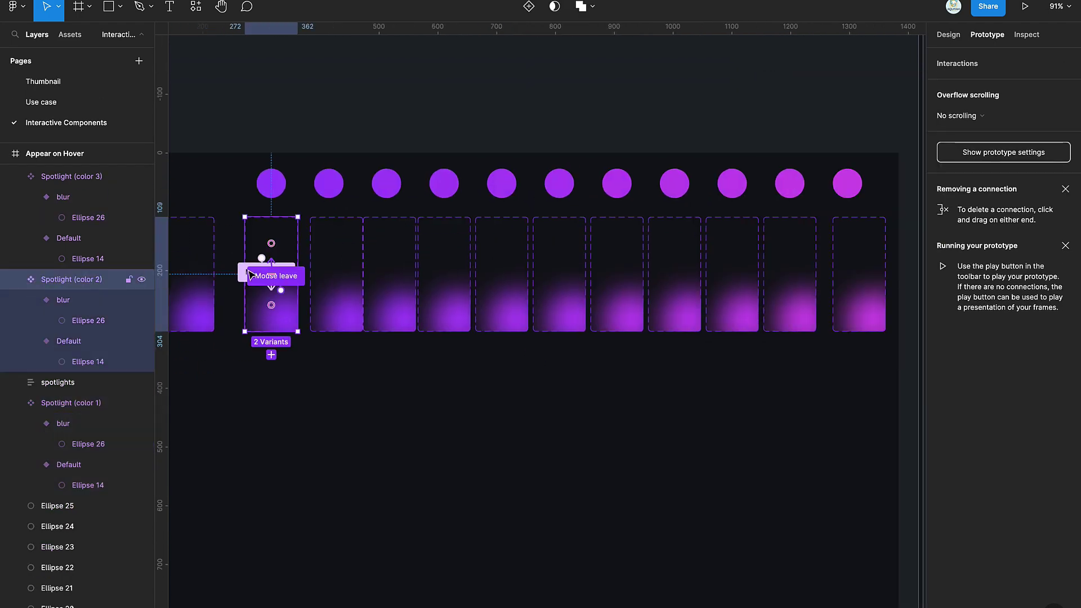
click(876, 138)
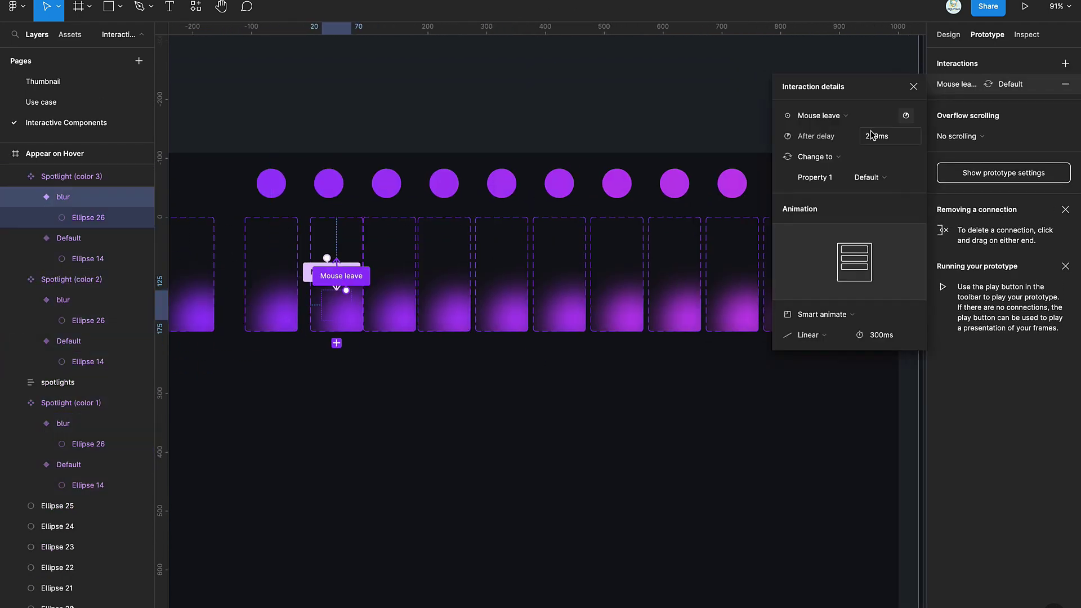
text(200)
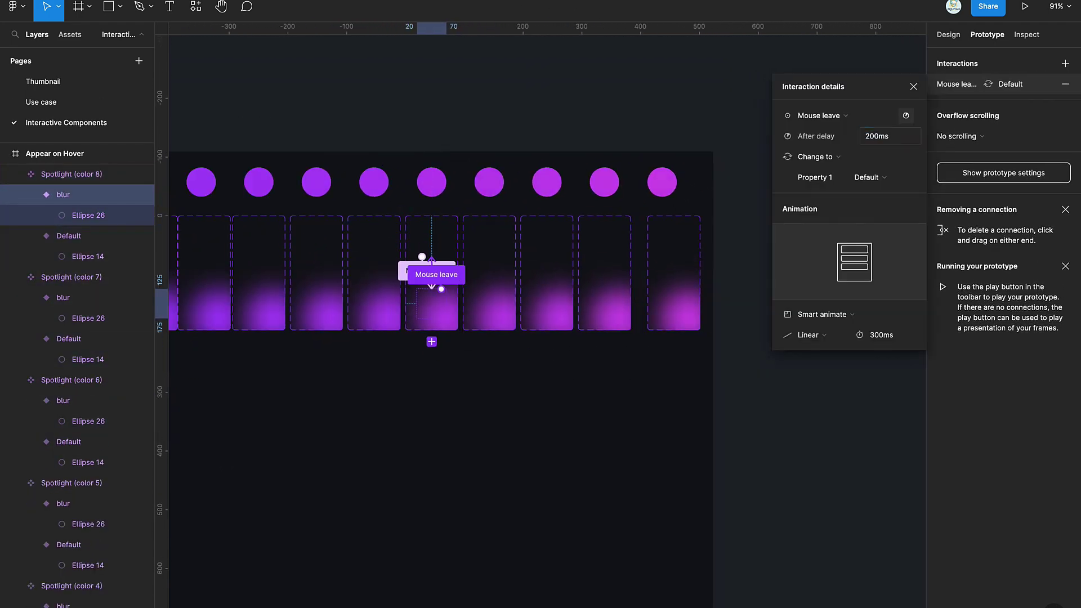